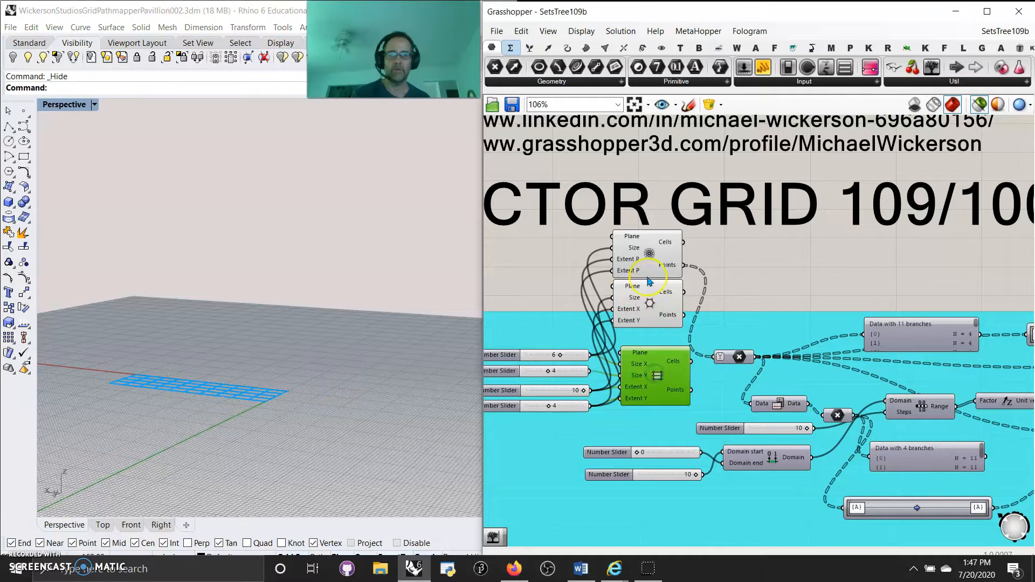
Step: Place the component-labelling object with the Exceptions input above the number sliders so every component shows its name
{"action": "right_click_drag", "start_coordinate": [335, 430], "coordinate": [358, 440]}
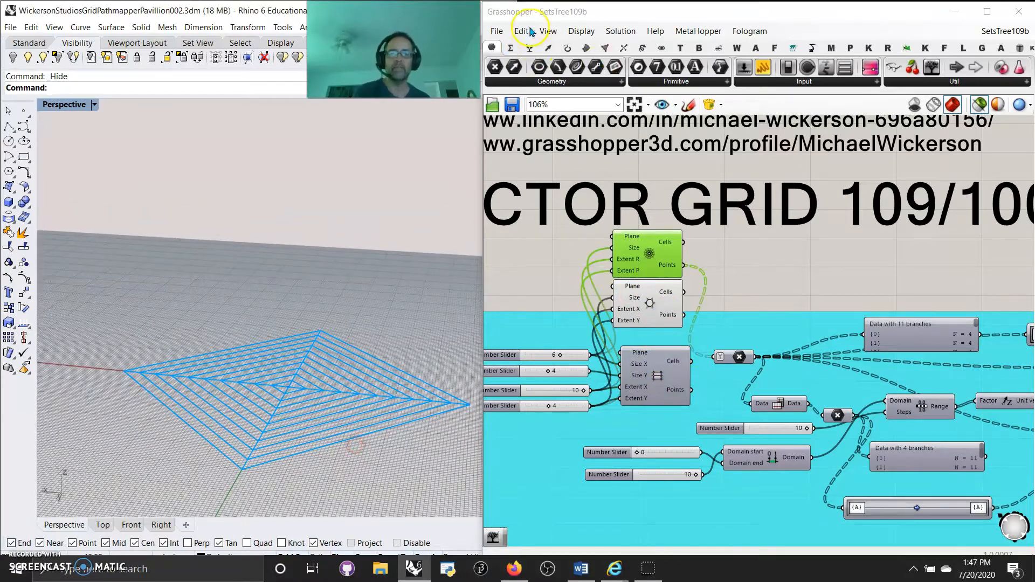
{"action": "left_click", "coordinate": [493, 43]}
{"action": "left_click_drag", "start_coordinate": [889, 71], "coordinate": [527, 264]}
Step: Spread out the grid components, with Hexagonal beside Radial and Rectangular below them, so their labels do not overlap
{"action": "left_click_drag", "start_coordinate": [645, 253], "coordinate": [738, 277]}
{"action": "left_click_drag", "start_coordinate": [599, 299], "coordinate": [636, 281]}
{"action": "left_click_drag", "start_coordinate": [655, 351], "coordinate": [657, 354]}
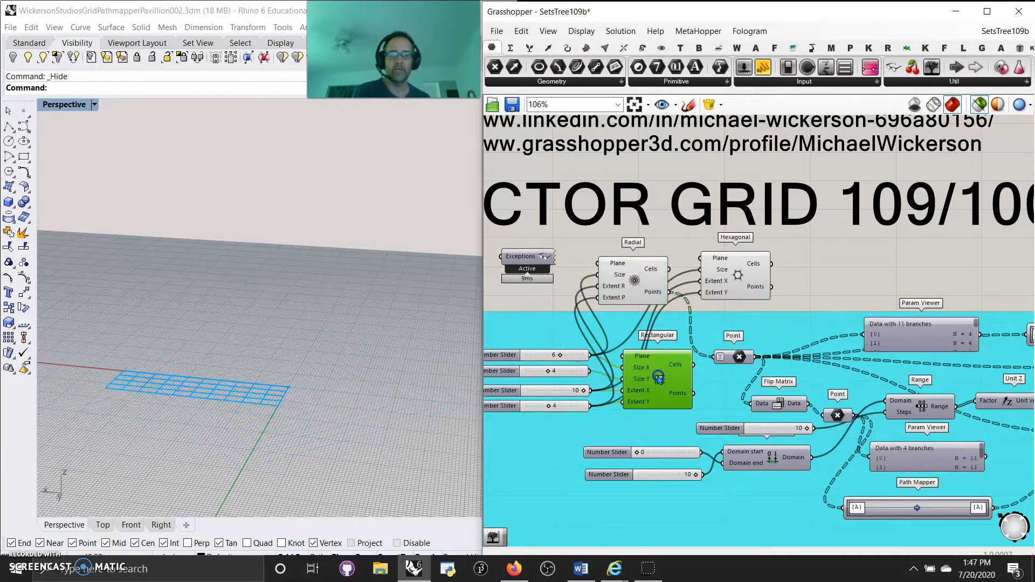
{"action": "left_click_drag", "start_coordinate": [635, 290], "coordinate": [635, 304]}
Step: Connect the Rectangular grid's Points output to the Point parameter in place of the Radial grid's points
{"action": "left_click_drag", "start_coordinate": [696, 383], "coordinate": [676, 351]}
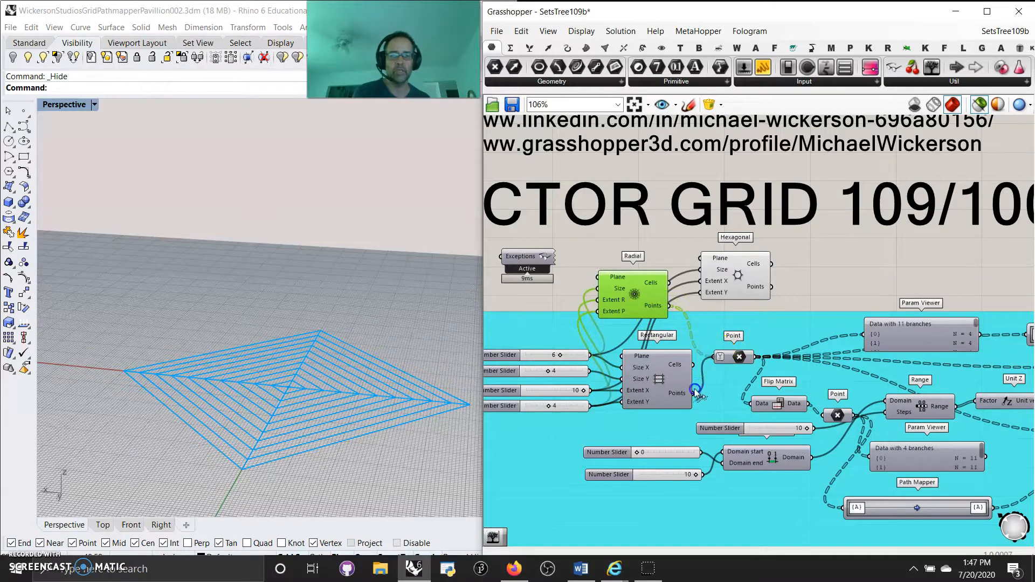
{"action": "left_click_drag", "start_coordinate": [676, 415], "coordinate": [674, 410]}
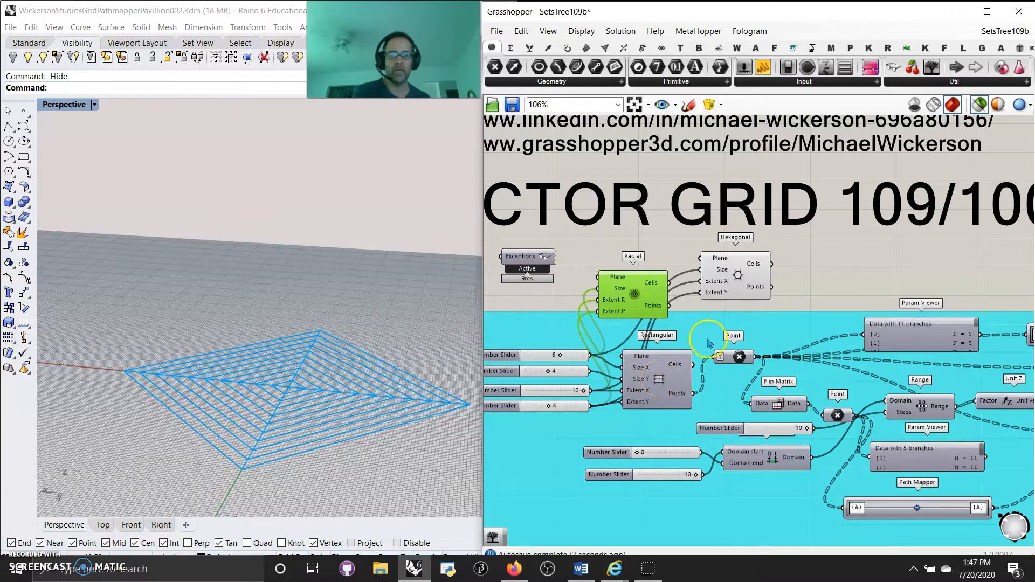
{"action": "right_click_drag", "start_coordinate": [256, 400], "coordinate": [342, 408]}
{"action": "scroll", "coordinate": [269, 420], "scroll_direction": "up", "scroll_amount": 4}
{"action": "right_click_drag", "start_coordinate": [269, 422], "coordinate": [304, 400]}
{"action": "scroll", "coordinate": [251, 322], "scroll_direction": "down", "scroll_amount": 3}
{"action": "right_click_drag", "start_coordinate": [204, 335], "coordinate": [214, 327]}
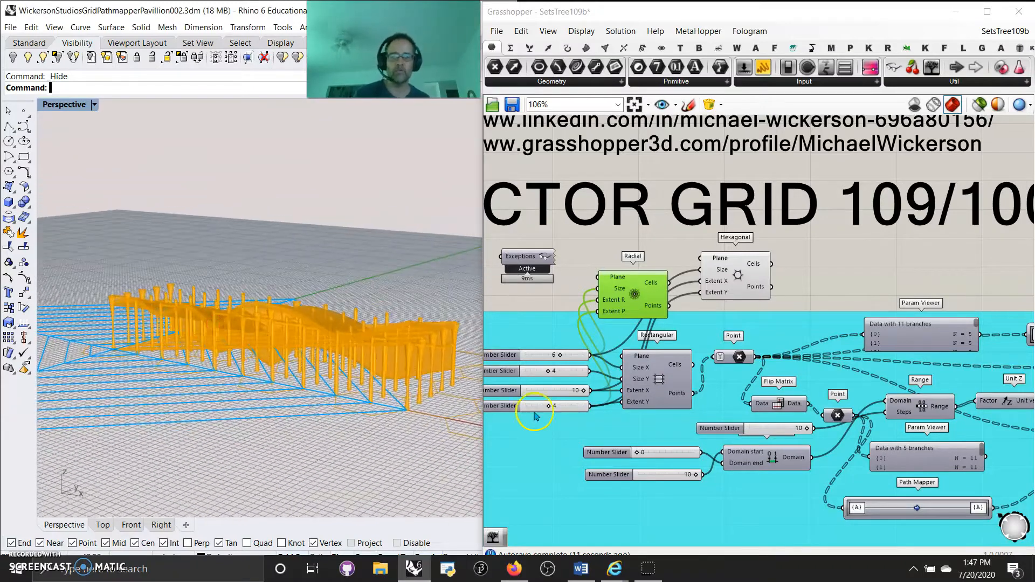
{"action": "left_click", "coordinate": [660, 388]}
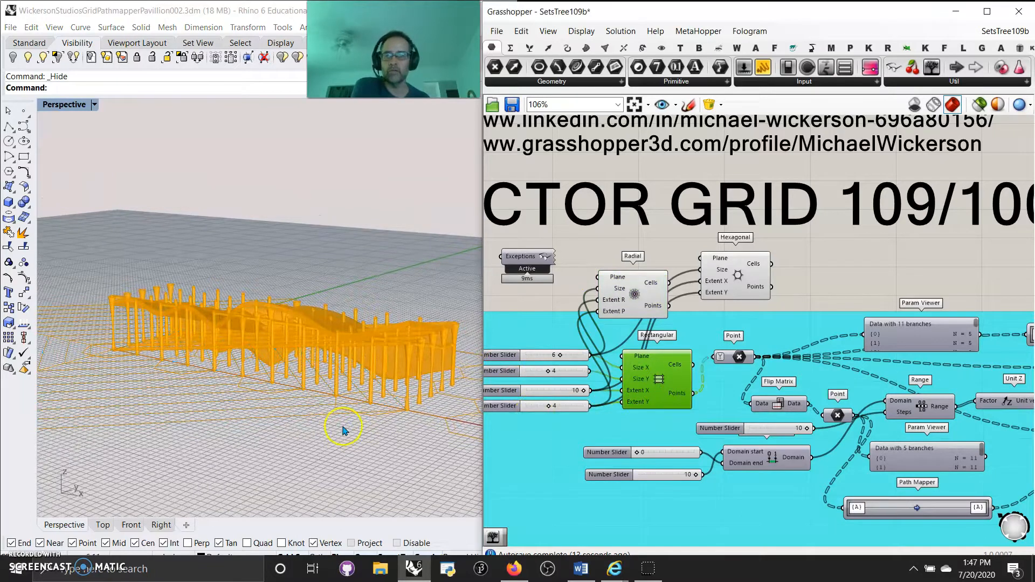
Step: Limit the viewport preview to selected components and close the Alienware Command Center window
{"action": "left_click", "coordinate": [979, 104]}
{"action": "left_click", "coordinate": [353, 129]}
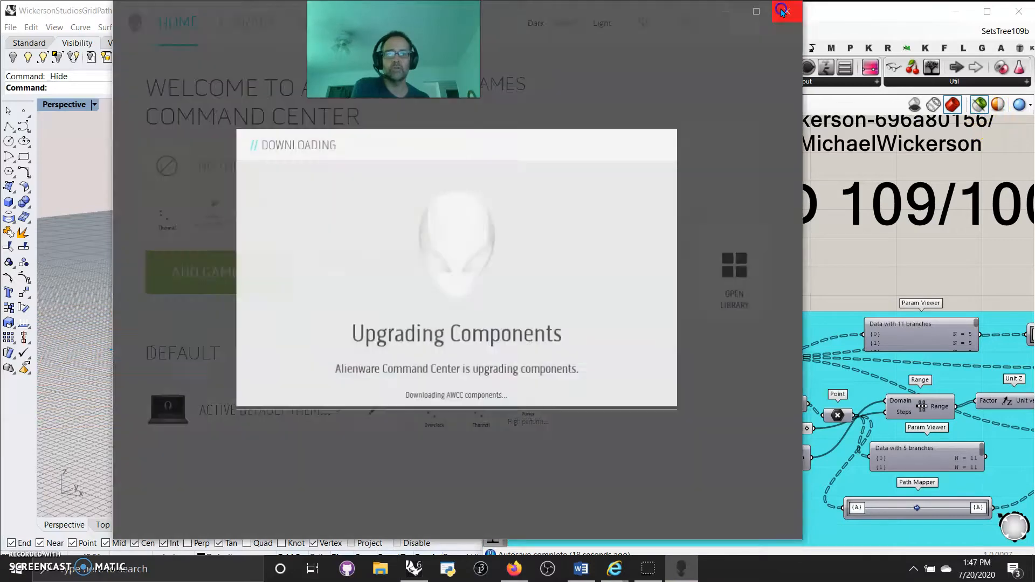
{"action": "left_click", "coordinate": [782, 10]}
{"action": "right_click_drag", "start_coordinate": [334, 417], "coordinate": [322, 406]}
Step: Examine the original grid points, the flipped-matrix points and the upper Param Viewer by selecting each component
{"action": "left_click", "coordinate": [733, 369]}
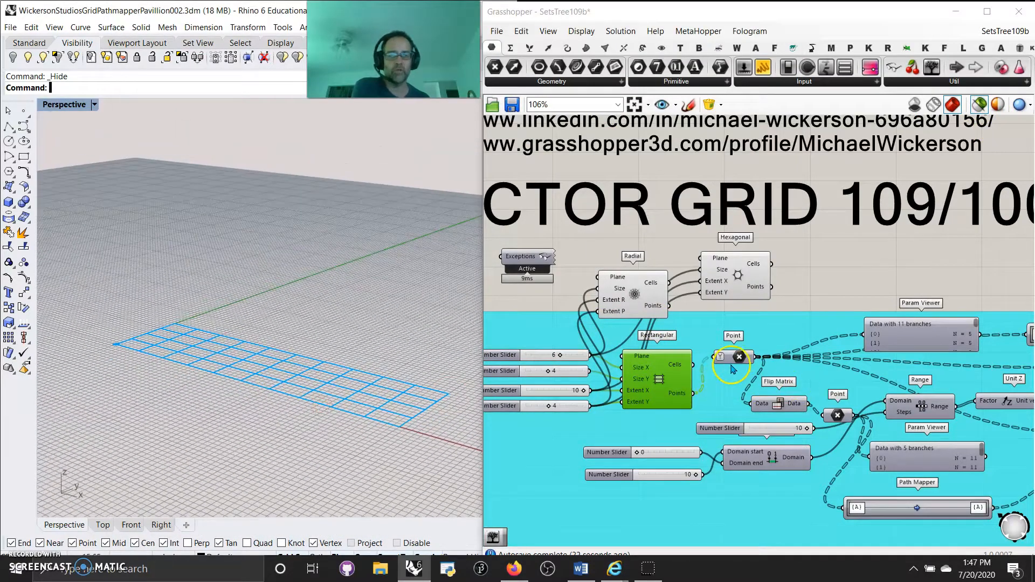
{"action": "left_click", "coordinate": [738, 357]}
{"action": "right_click_drag", "start_coordinate": [839, 384], "coordinate": [752, 307]}
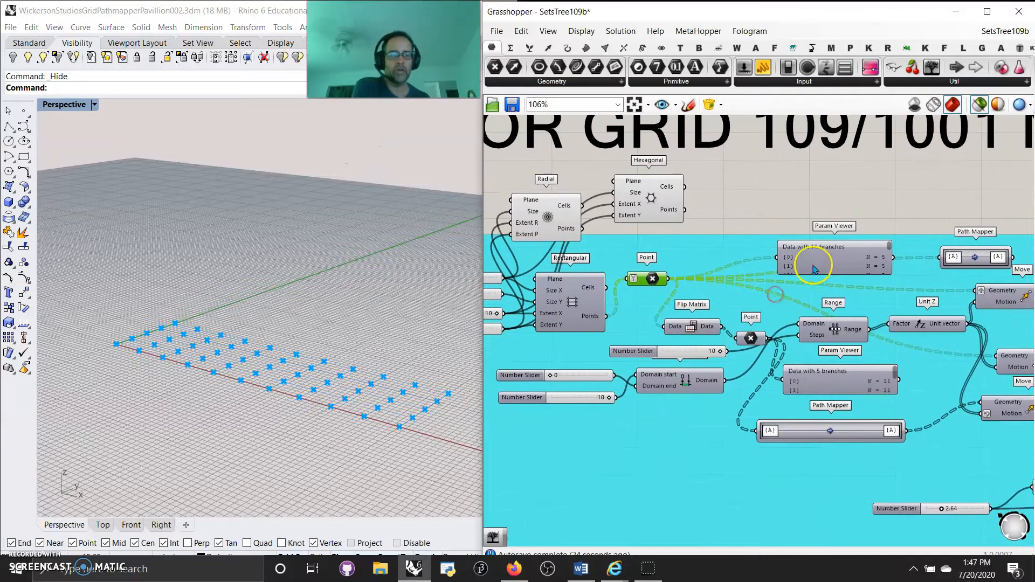
{"action": "left_click", "coordinate": [752, 339]}
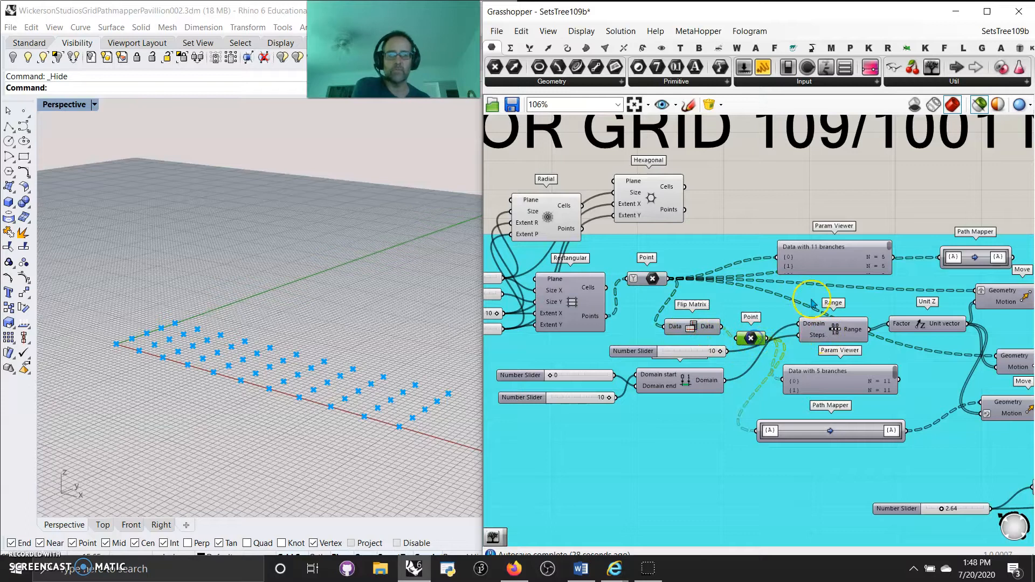
{"action": "left_click", "coordinate": [859, 263]}
{"action": "right_click_drag", "start_coordinate": [885, 275], "coordinate": [803, 238]}
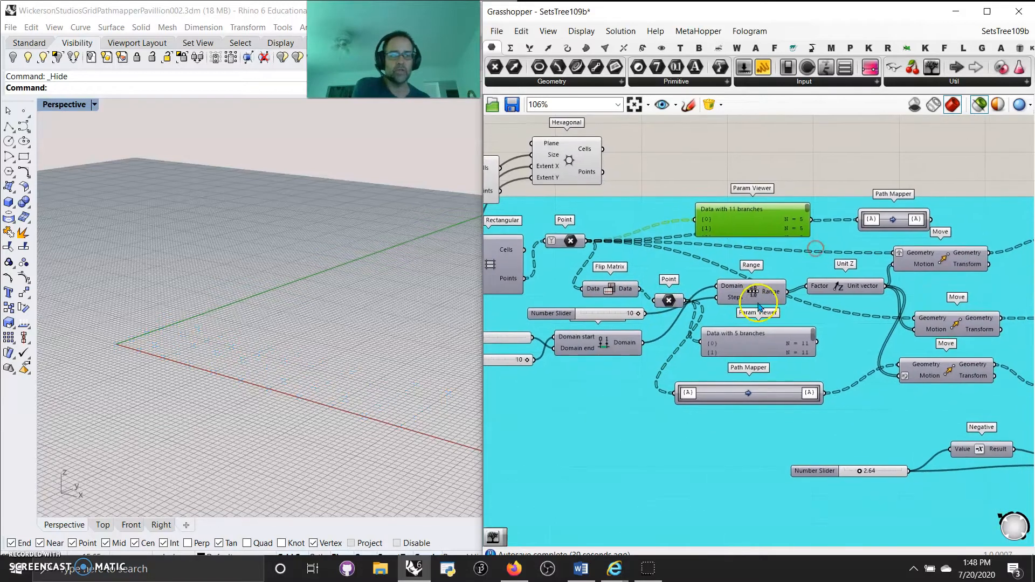
Step: Compare the moved points of the three Move components driven by the Unit Z vector
{"action": "left_click", "coordinate": [931, 268]}
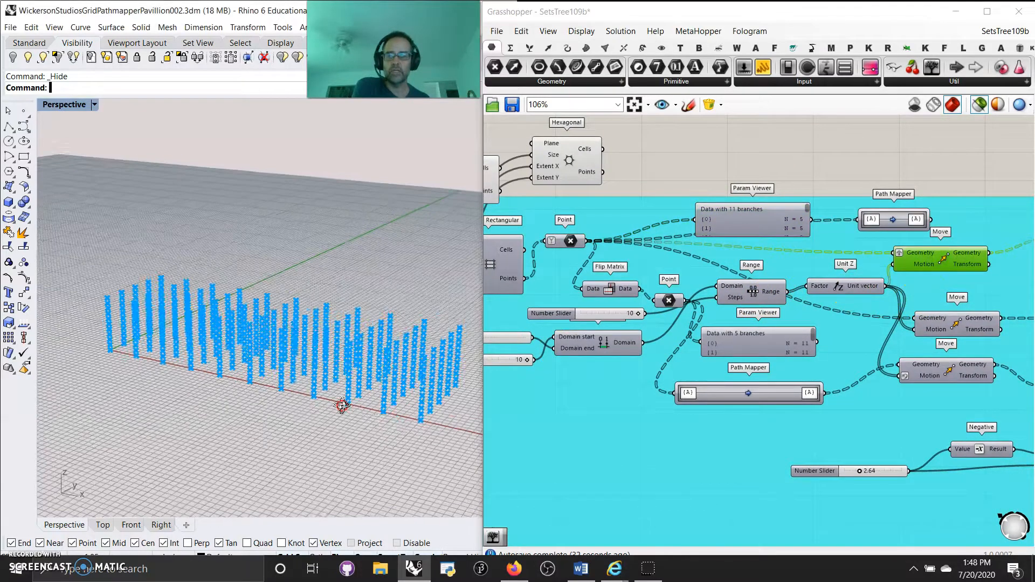
{"action": "left_click", "coordinate": [939, 327]}
{"action": "right_click_drag", "start_coordinate": [367, 391], "coordinate": [303, 387]}
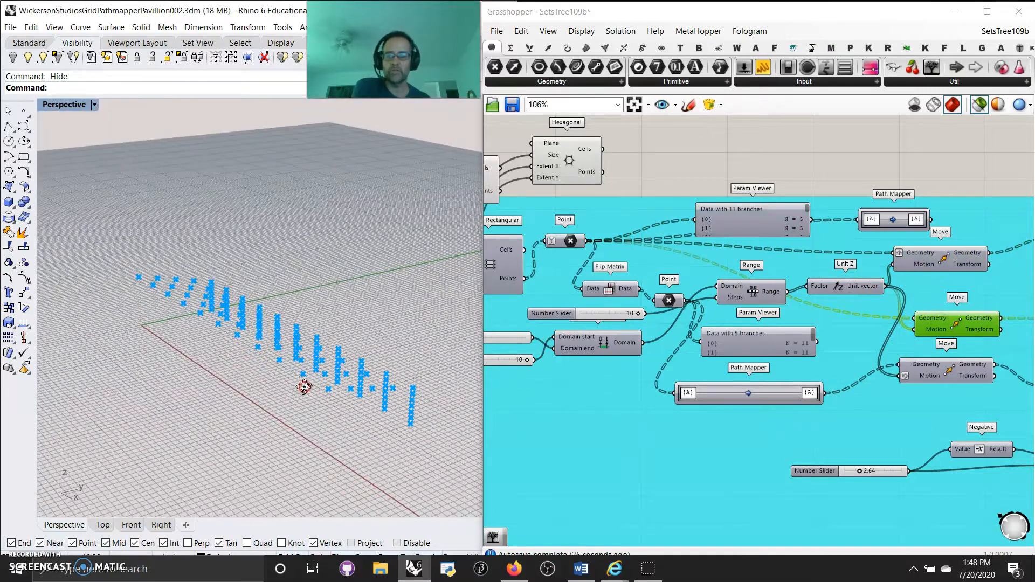
{"action": "right_click_drag", "start_coordinate": [822, 399], "coordinate": [841, 420]}
{"action": "left_click", "coordinate": [927, 341]}
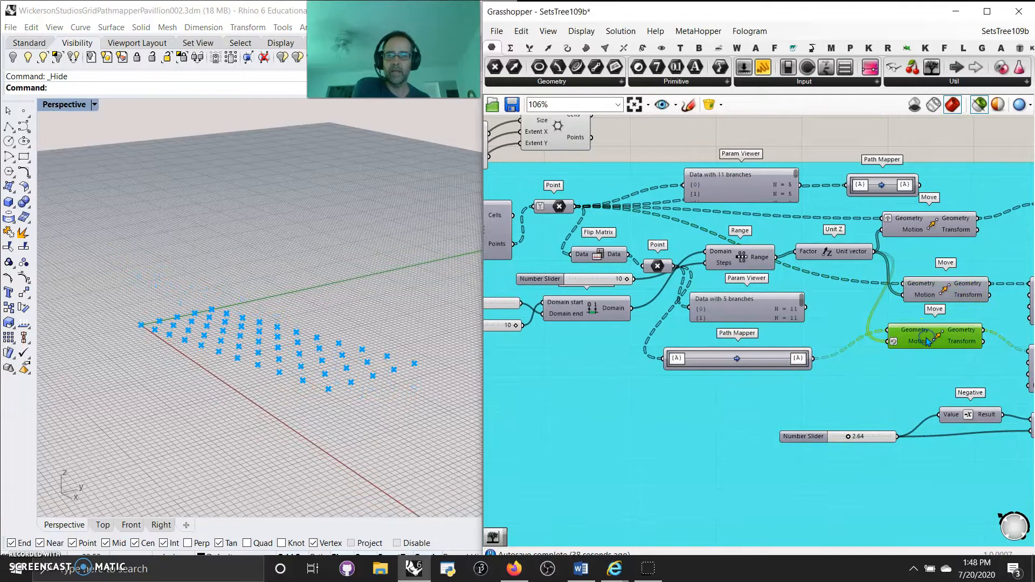
{"action": "right_click_drag", "start_coordinate": [242, 410], "coordinate": [263, 398]}
{"action": "right_click_drag", "start_coordinate": [800, 351], "coordinate": [817, 442]}
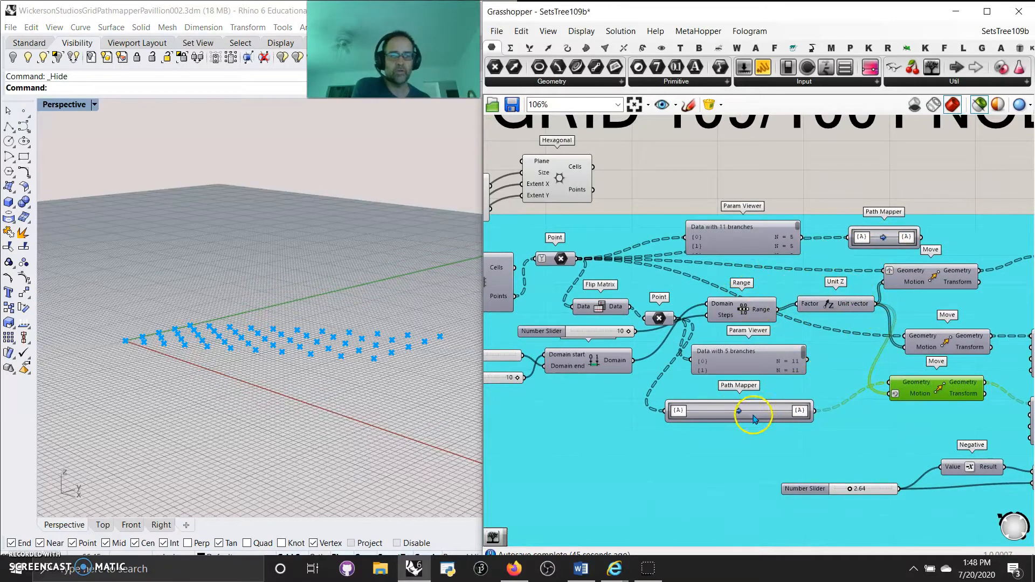
Step: Compare the curves produced by the three Interpolate components that follow the Move components
{"action": "right_click_drag", "start_coordinate": [877, 440], "coordinate": [710, 422]}
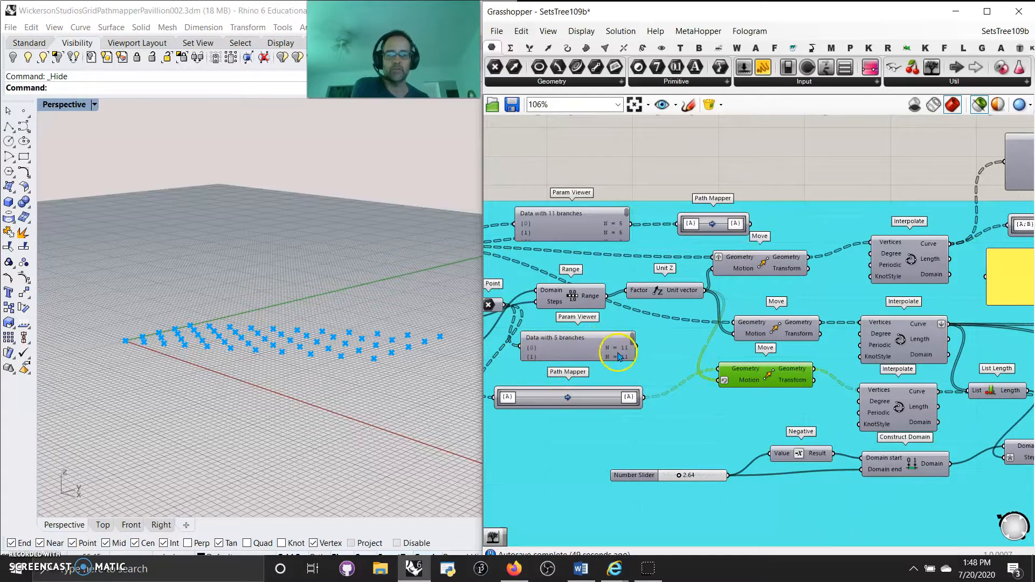
{"action": "left_click", "coordinate": [910, 261]}
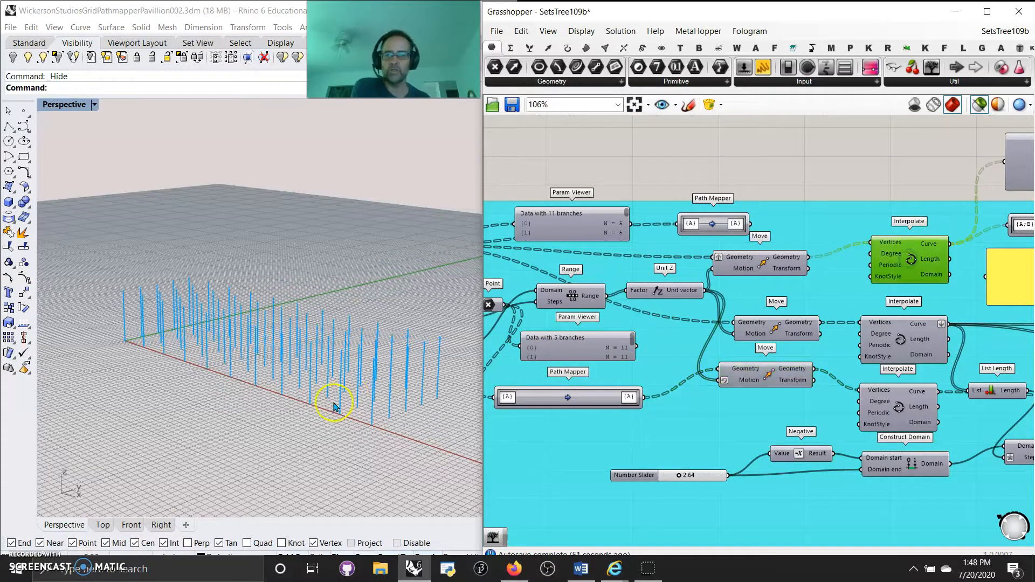
{"action": "right_click_drag", "start_coordinate": [334, 407], "coordinate": [337, 413]}
{"action": "left_click", "coordinate": [875, 334]}
{"action": "right_click_drag", "start_coordinate": [353, 447], "coordinate": [391, 385]}
{"action": "left_click", "coordinate": [899, 385]}
{"action": "right_click_drag", "start_coordinate": [311, 388], "coordinate": [357, 398]}
Step: Try the number slider for the Z-range domain's end value and leave it at 10
{"action": "right_click_drag", "start_coordinate": [661, 397], "coordinate": [825, 399]}
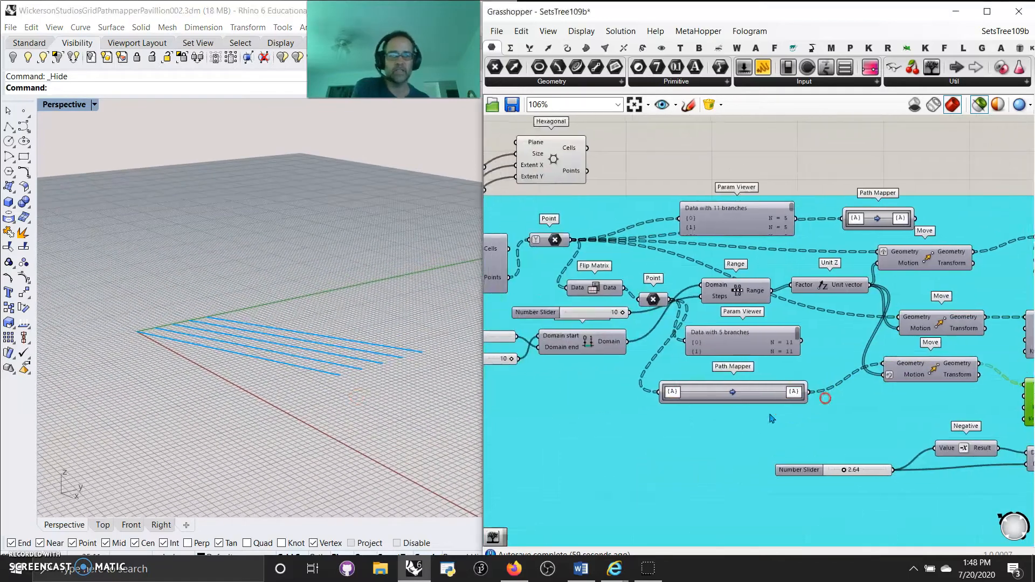
{"action": "scroll", "coordinate": [714, 435], "scroll_direction": "down", "scroll_amount": 3}
{"action": "right_click_drag", "start_coordinate": [583, 439], "coordinate": [654, 437]}
{"action": "scroll", "coordinate": [617, 427], "scroll_direction": "up", "scroll_amount": 3}
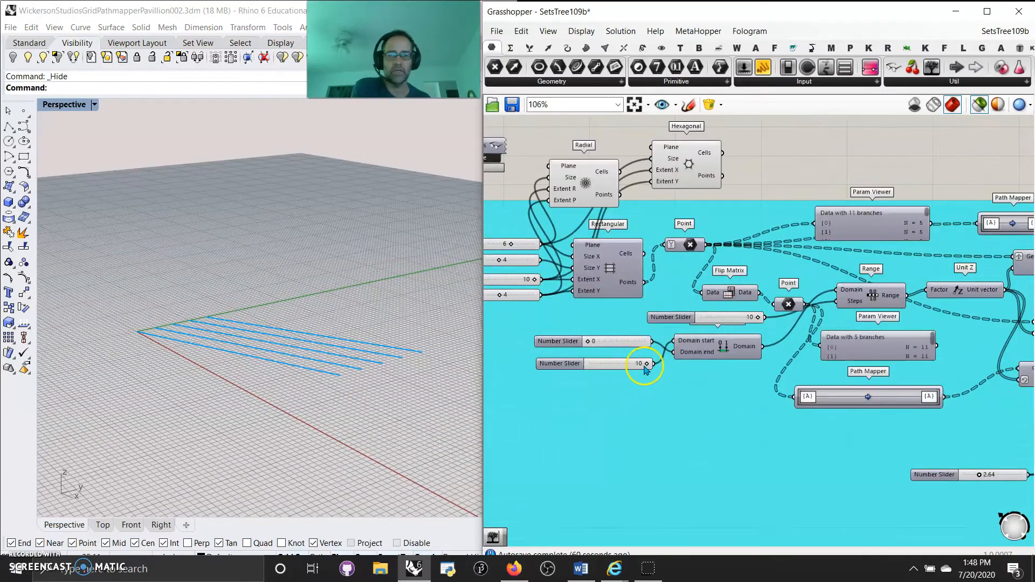
{"action": "mouse_move", "coordinate": [642, 365]}
{"action": "left_mouse_down"}
{"action": "mouse_move", "coordinate": [632, 365]}
{"action": "mouse_move", "coordinate": [659, 368]}
{"action": "left_mouse_up"}
Step: Set the rectangular grid's extents to 6 in X and 10 in Y, its Y size to 6, and increase its X size
{"action": "right_click_drag", "start_coordinate": [591, 394], "coordinate": [680, 409]}
{"action": "right_click_drag", "start_coordinate": [591, 316], "coordinate": [625, 339]}
{"action": "mouse_move", "coordinate": [636, 337]}
{"action": "left_mouse_down"}
{"action": "mouse_move", "coordinate": [659, 340]}
{"action": "mouse_move", "coordinate": [619, 320]}
{"action": "mouse_move", "coordinate": [665, 334]}
{"action": "mouse_move", "coordinate": [636, 339]}
{"action": "left_mouse_up"}
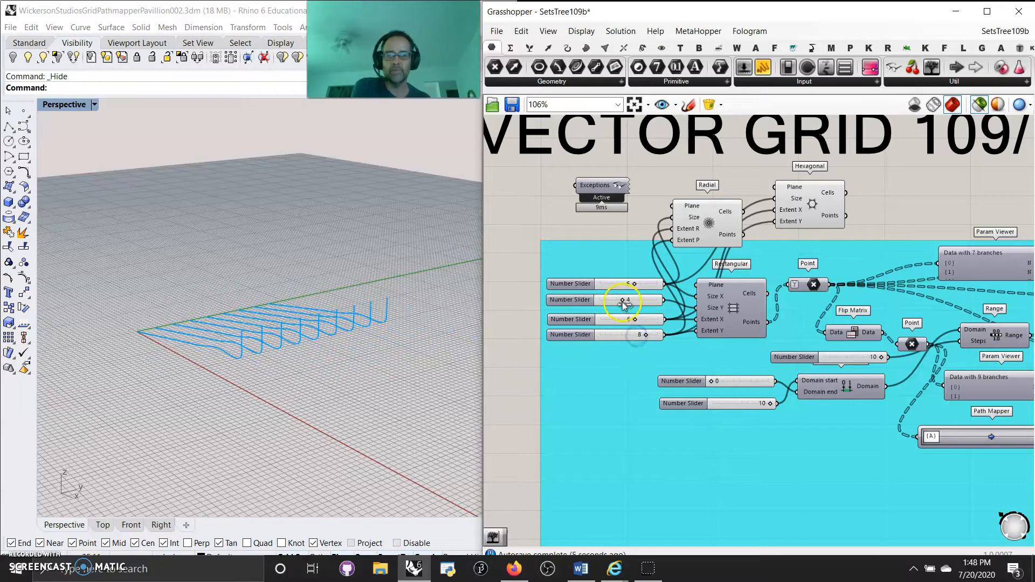
{"action": "left_click_drag", "start_coordinate": [621, 338], "coordinate": [656, 335]}
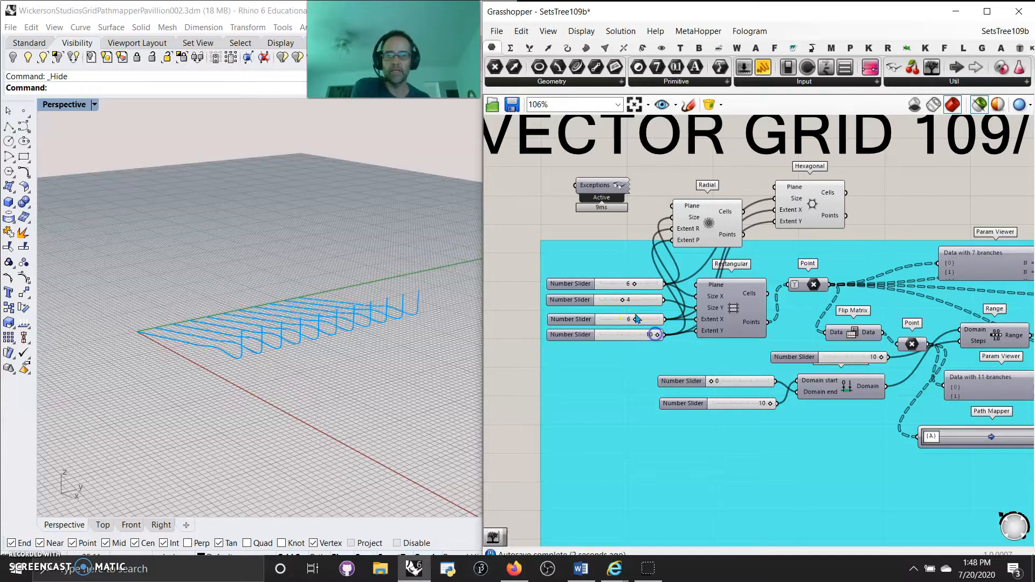
{"action": "mouse_move", "coordinate": [632, 301]}
{"action": "left_mouse_down"}
{"action": "mouse_move", "coordinate": [653, 303]}
{"action": "mouse_move", "coordinate": [635, 297]}
{"action": "mouse_move", "coordinate": [655, 284]}
{"action": "mouse_move", "coordinate": [646, 284]}
{"action": "left_mouse_up"}
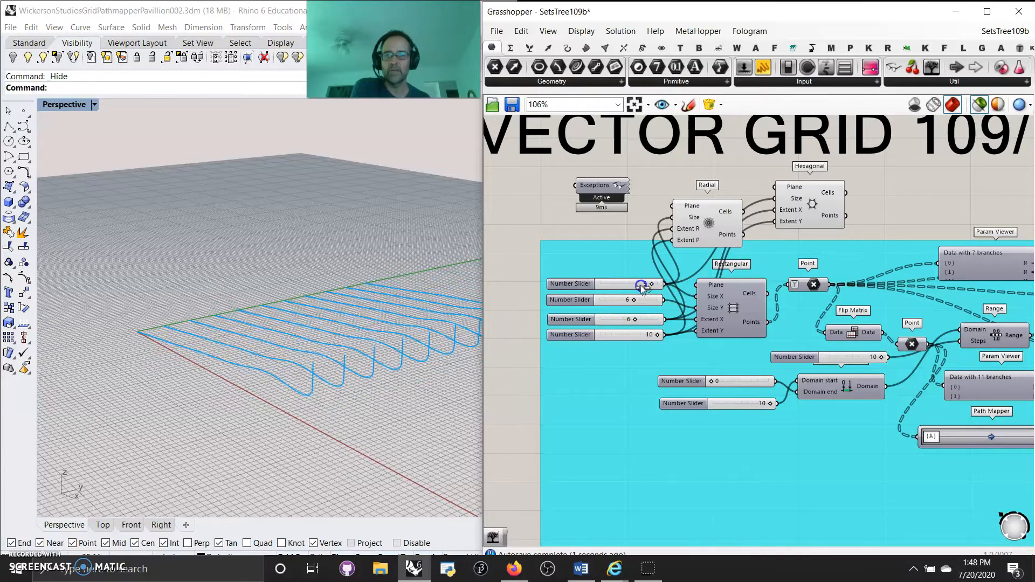
{"action": "right_click_drag", "start_coordinate": [432, 376], "coordinate": [381, 383]}
Step: Examine how the resized grid changes the path-mapped Move points and the three sets of interpolated curves
{"action": "right_click_drag", "start_coordinate": [853, 426], "coordinate": [722, 443]}
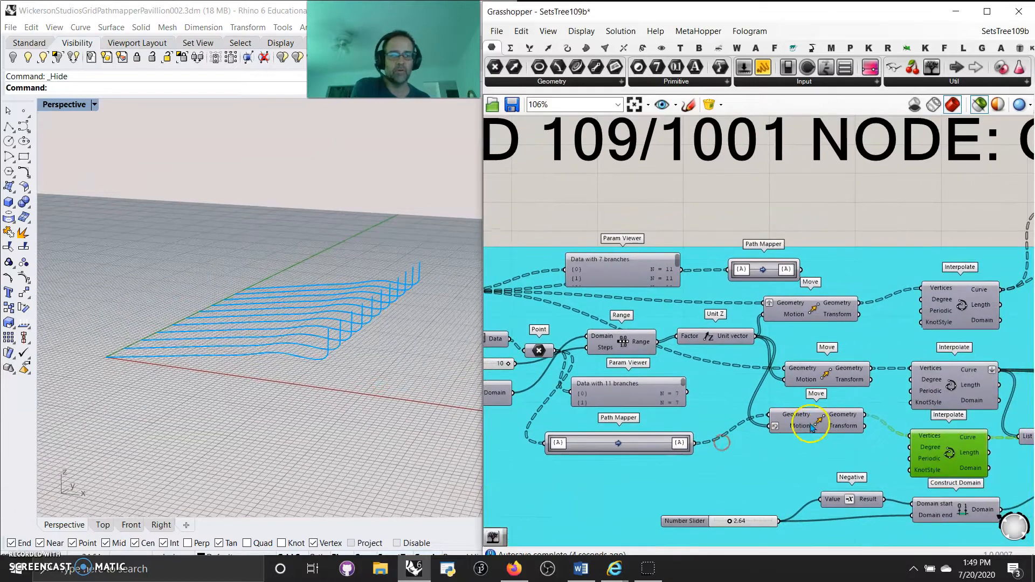
{"action": "left_click", "coordinate": [808, 423]}
{"action": "mouse_move", "coordinate": [318, 380]}
{"action": "right_mouse_down"}
{"action": "mouse_move", "coordinate": [377, 374]}
{"action": "mouse_move", "coordinate": [353, 384]}
{"action": "right_mouse_up"}
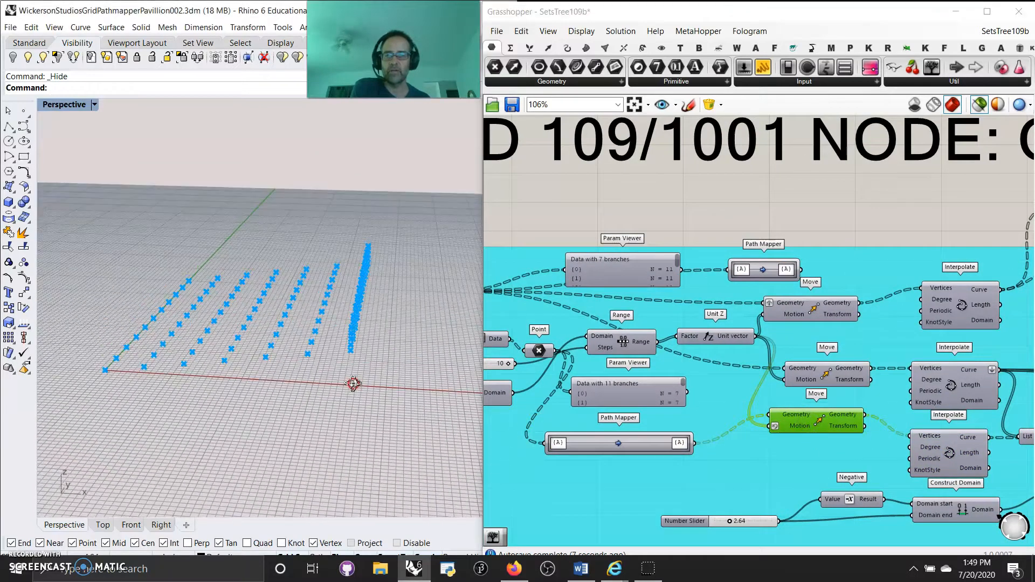
{"action": "right_click_drag", "start_coordinate": [848, 471], "coordinate": [739, 468]}
{"action": "left_click", "coordinate": [852, 309]}
{"action": "left_click", "coordinate": [827, 391]}
{"action": "left_click", "coordinate": [840, 446]}
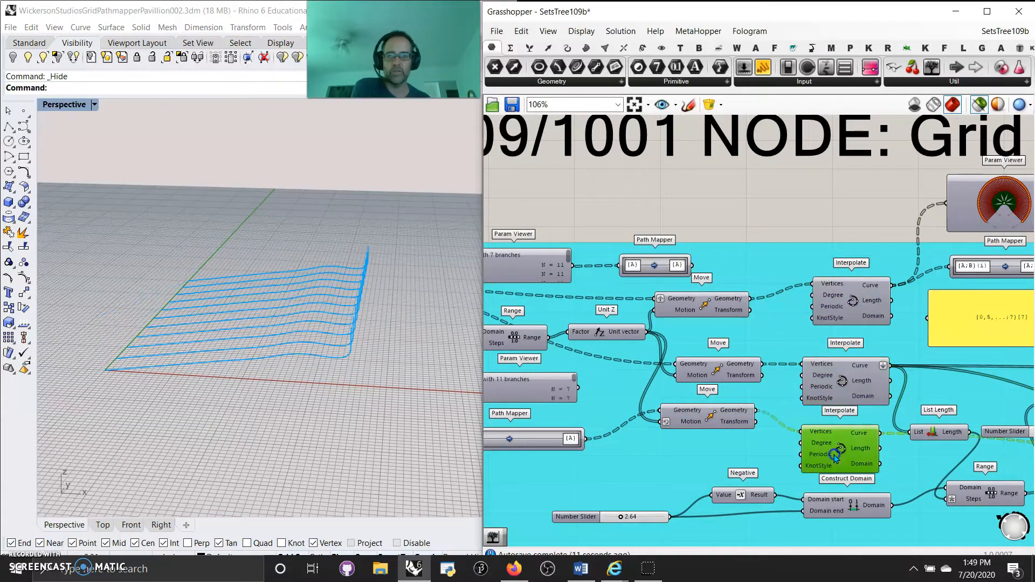
{"action": "right_click_drag", "start_coordinate": [335, 405], "coordinate": [319, 430]}
Step: Examine the Jitter component and the roof curves moved by its shuffled vectors
{"action": "right_click_drag", "start_coordinate": [981, 497], "coordinate": [770, 452]}
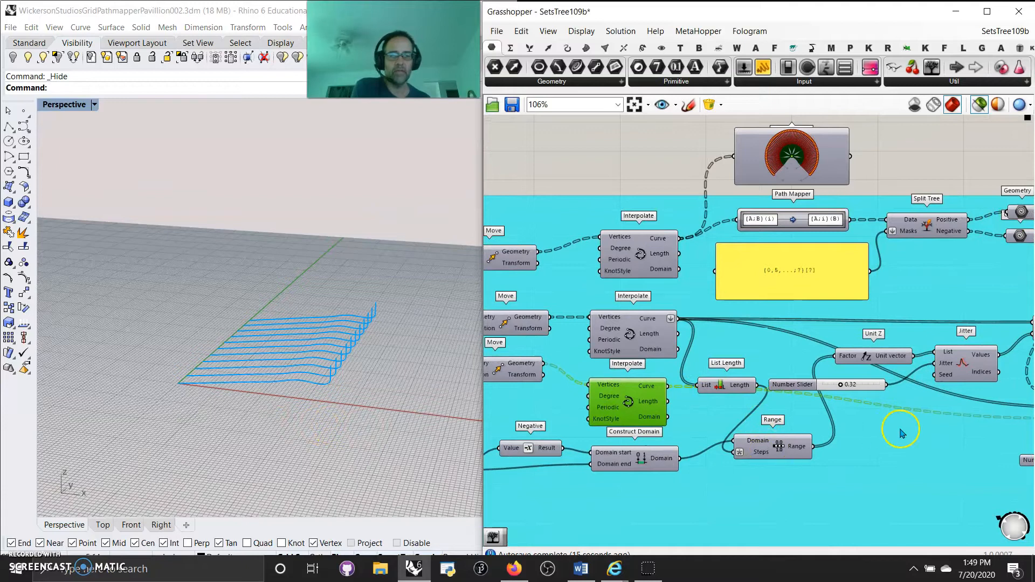
{"action": "right_click_drag", "start_coordinate": [902, 434], "coordinate": [814, 463]}
{"action": "left_click", "coordinate": [873, 396]}
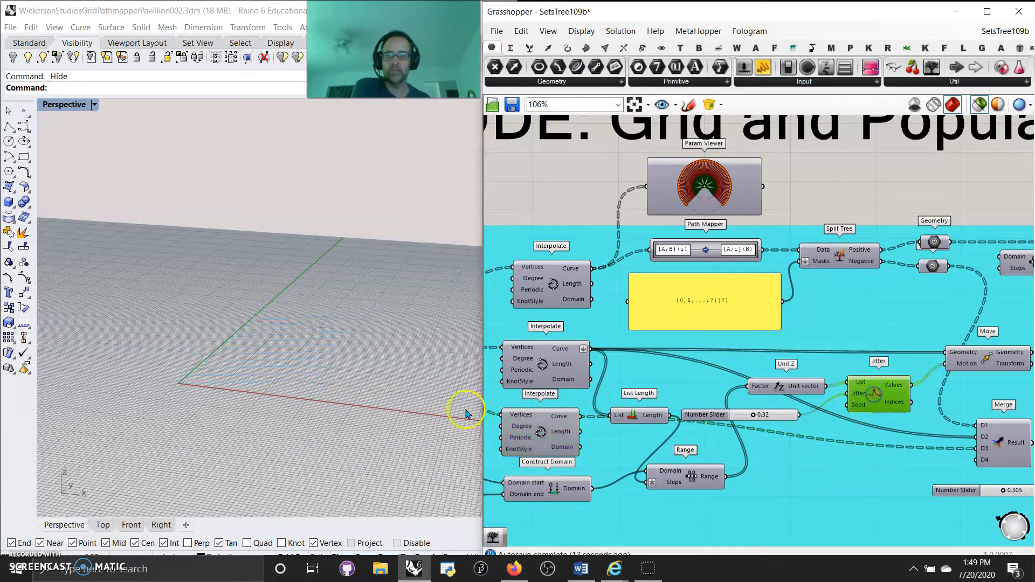
{"action": "right_click_drag", "start_coordinate": [945, 397], "coordinate": [844, 395]}
{"action": "left_click", "coordinate": [878, 361]}
{"action": "right_click_drag", "start_coordinate": [280, 422], "coordinate": [297, 402]}
Step: Examine the Split Tree component together with its Path Mapper input and the {0,5,...;?}[?] mask panel
{"action": "right_click_drag", "start_coordinate": [755, 339], "coordinate": [803, 369]}
{"action": "left_click", "coordinate": [786, 283]}
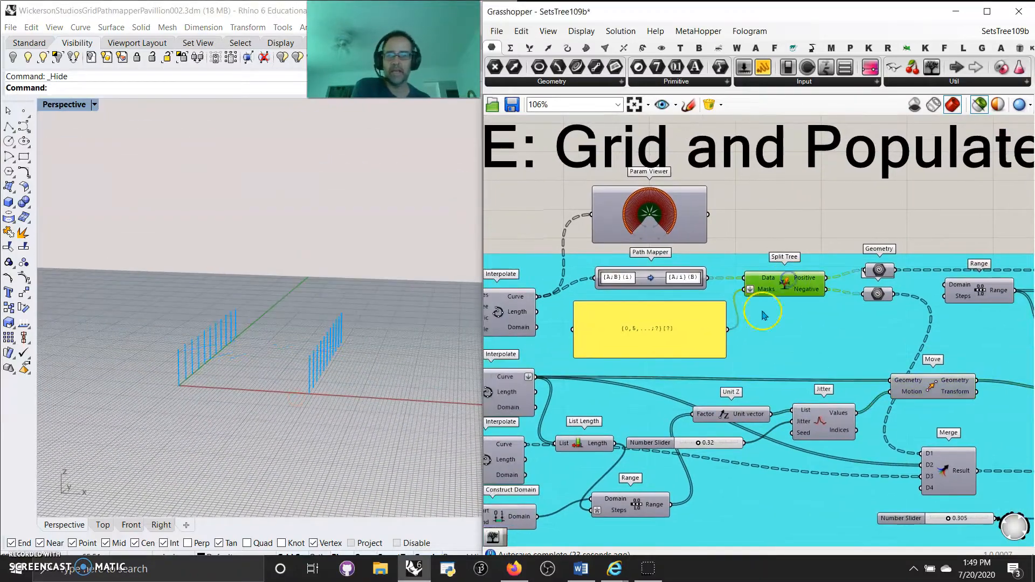
{"action": "right_click_drag", "start_coordinate": [335, 404], "coordinate": [324, 409]}
{"action": "right_click_drag", "start_coordinate": [829, 344], "coordinate": [896, 348]}
{"action": "scroll", "coordinate": [717, 318], "scroll_direction": "up", "scroll_amount": 3}
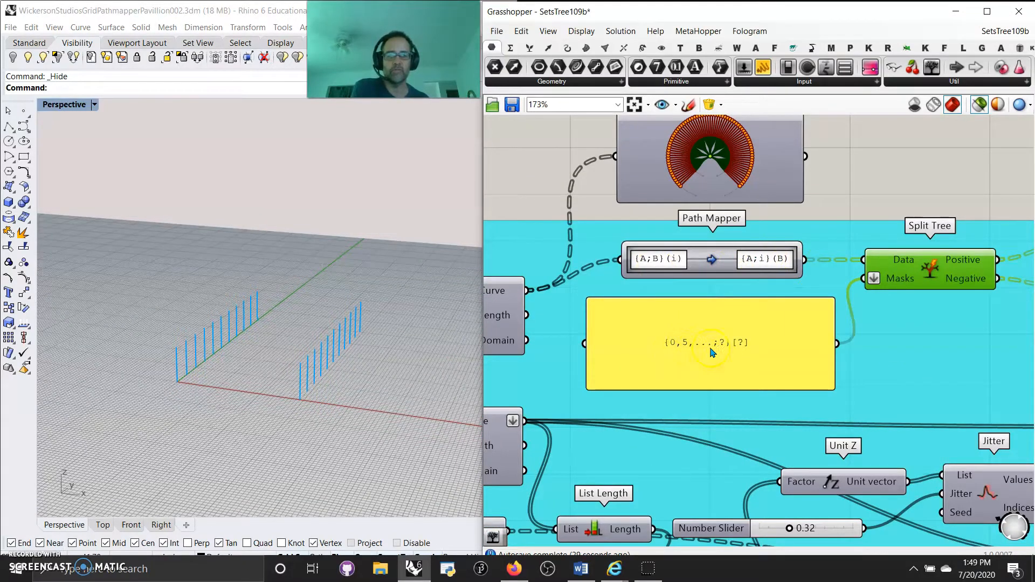
{"action": "right_click_drag", "start_coordinate": [938, 360], "coordinate": [843, 345]}
{"action": "scroll", "coordinate": [713, 346], "scroll_direction": "down", "scroll_amount": 1}
{"action": "scroll", "coordinate": [674, 333], "scroll_direction": "up", "scroll_amount": 2}
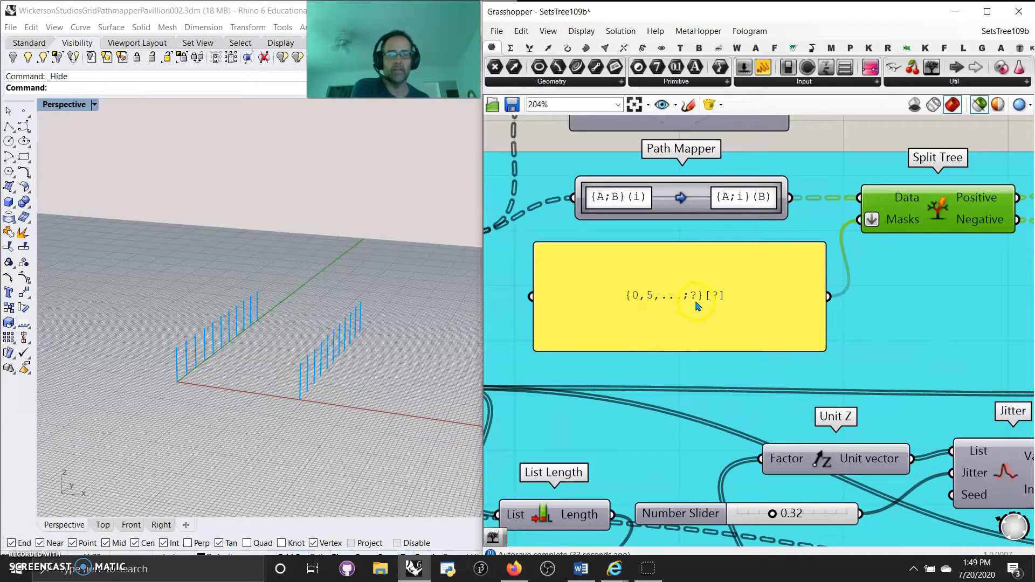
{"action": "right_click_drag", "start_coordinate": [959, 331], "coordinate": [717, 334]}
{"action": "scroll", "coordinate": [693, 340], "scroll_direction": "down", "scroll_amount": 1}
Step: Examine the split Geometry parameters, the Range, the jittered Move curves and the Graph Mapper
{"action": "left_click", "coordinate": [832, 301]}
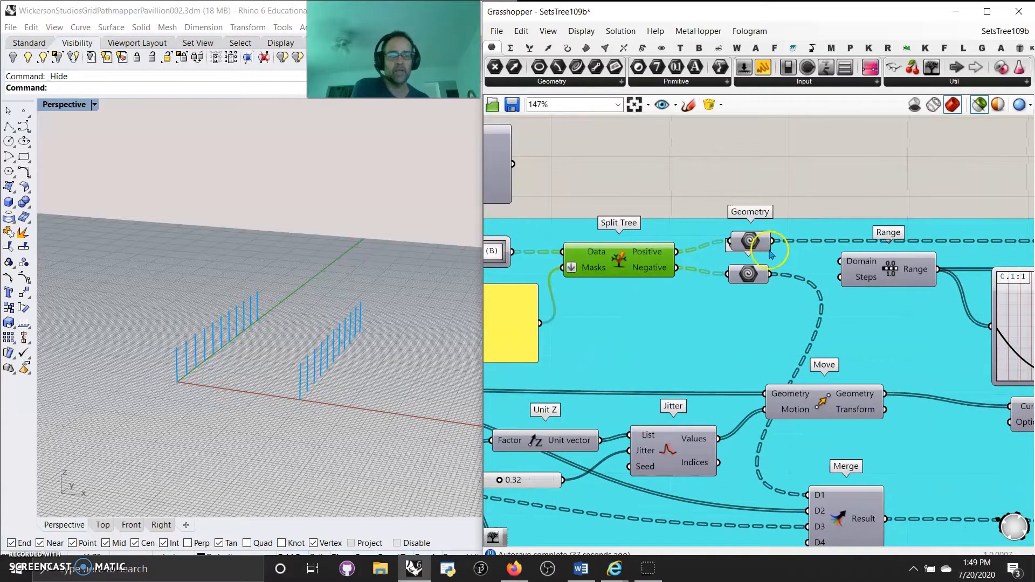
{"action": "left_click", "coordinate": [748, 274]}
{"action": "left_click", "coordinate": [893, 276]}
{"action": "right_click_drag", "start_coordinate": [885, 369], "coordinate": [783, 284]}
{"action": "left_click", "coordinate": [740, 323]}
{"action": "right_click_drag", "start_coordinate": [722, 364], "coordinate": [659, 356]}
{"action": "right_click_drag", "start_coordinate": [881, 262], "coordinate": [703, 368]}
{"action": "scroll", "coordinate": [717, 378], "scroll_direction": "down", "scroll_amount": 2}
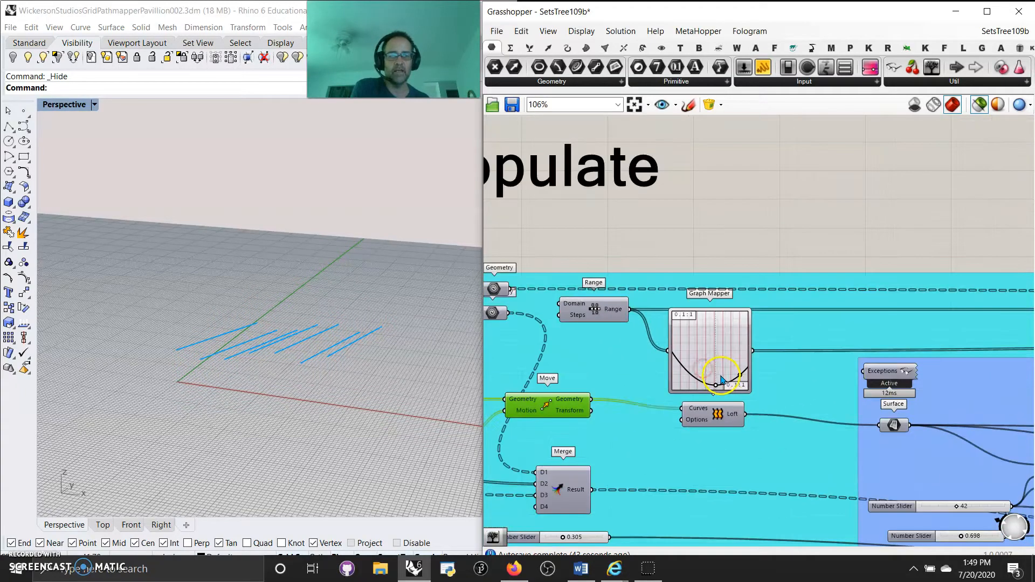
{"action": "left_click", "coordinate": [718, 351]}
Step: Examine the component at the far end of the definition that turns the split lines into tapered columns
{"action": "right_click_drag", "start_coordinate": [839, 353], "coordinate": [604, 371]}
{"action": "right_click_drag", "start_coordinate": [890, 318], "coordinate": [655, 326]}
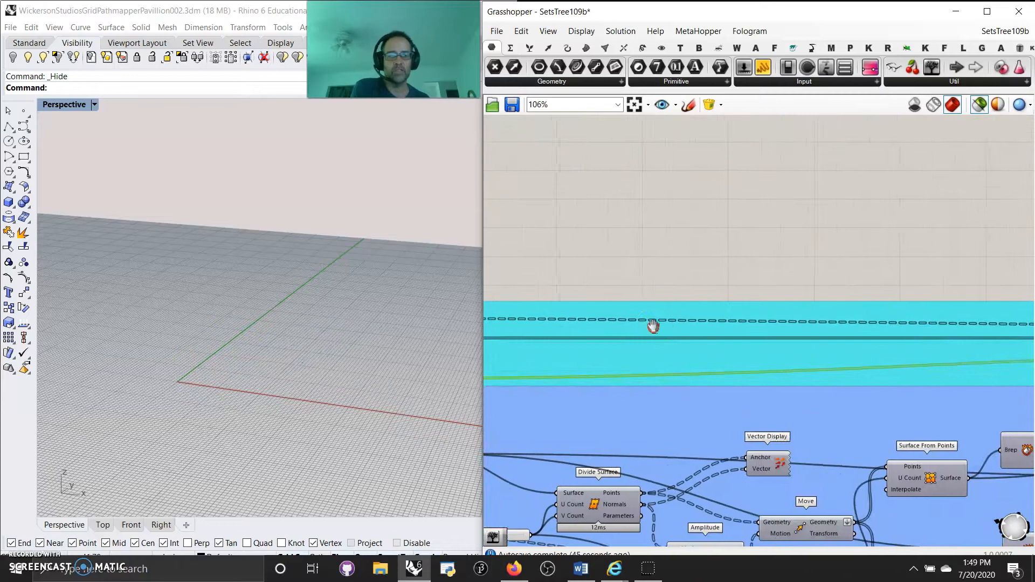
{"action": "scroll", "coordinate": [701, 356], "scroll_direction": "down", "scroll_amount": 3}
{"action": "scroll", "coordinate": [734, 356], "scroll_direction": "down", "scroll_amount": 2}
{"action": "right_click_drag", "start_coordinate": [842, 358], "coordinate": [689, 361]}
{"action": "left_click", "coordinate": [869, 351]}
{"action": "mouse_move", "coordinate": [302, 370]}
{"action": "right_mouse_down"}
{"action": "mouse_move", "coordinate": [361, 377]}
{"action": "mouse_move", "coordinate": [307, 365]}
{"action": "mouse_move", "coordinate": [300, 374]}
{"action": "mouse_move", "coordinate": [314, 380]}
{"action": "right_mouse_up"}
Step: Examine the Move component fed by the Jitter values and the shifted curves it produces
{"action": "right_click_drag", "start_coordinate": [765, 469], "coordinate": [908, 377]}
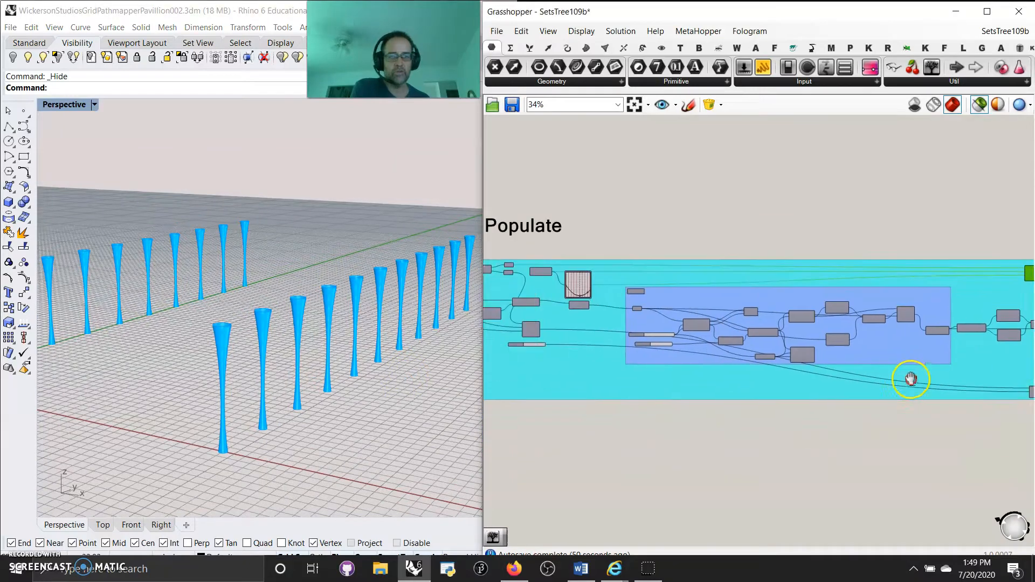
{"action": "scroll", "coordinate": [678, 386], "scroll_direction": "up", "scroll_amount": 5}
{"action": "scroll", "coordinate": [708, 418], "scroll_direction": "up", "scroll_amount": 3}
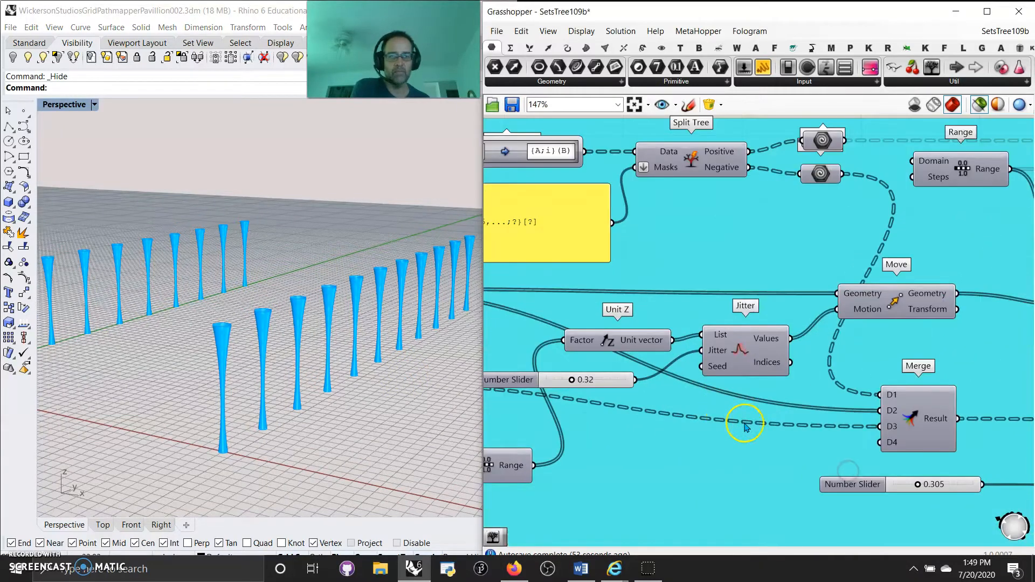
{"action": "right_click_drag", "start_coordinate": [744, 418], "coordinate": [752, 401]}
{"action": "left_click", "coordinate": [967, 261]}
{"action": "right_click_drag", "start_coordinate": [185, 381], "coordinate": [233, 428]}
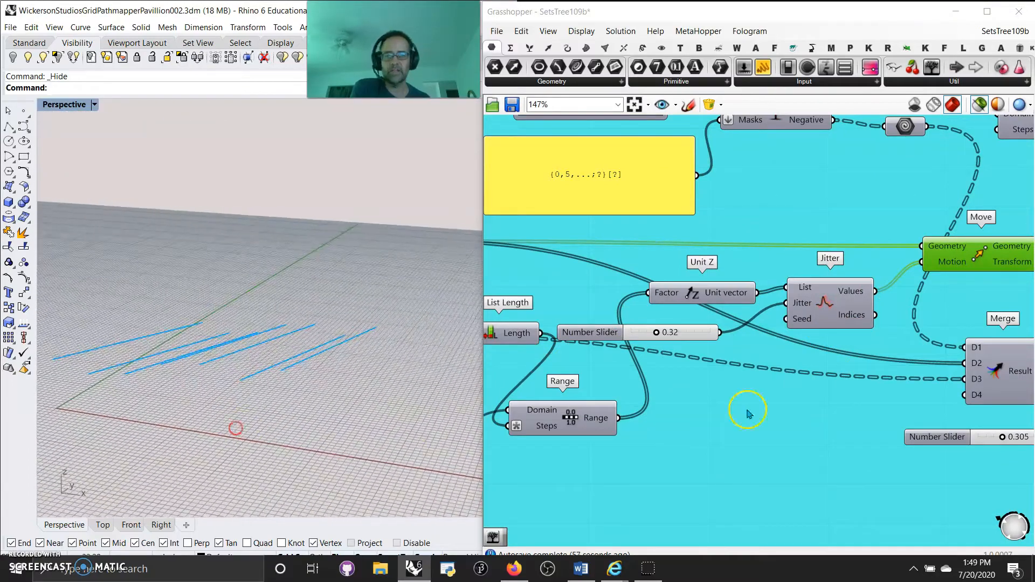
Step: Examine the Merge component that combines the split lines with the two sets of interpolated curves
{"action": "left_click", "coordinate": [996, 370]}
{"action": "right_click_drag", "start_coordinate": [814, 431], "coordinate": [737, 434]}
{"action": "right_click_drag", "start_coordinate": [237, 431], "coordinate": [291, 407]}
{"action": "scroll", "coordinate": [293, 408], "scroll_direction": "down", "scroll_amount": 3}
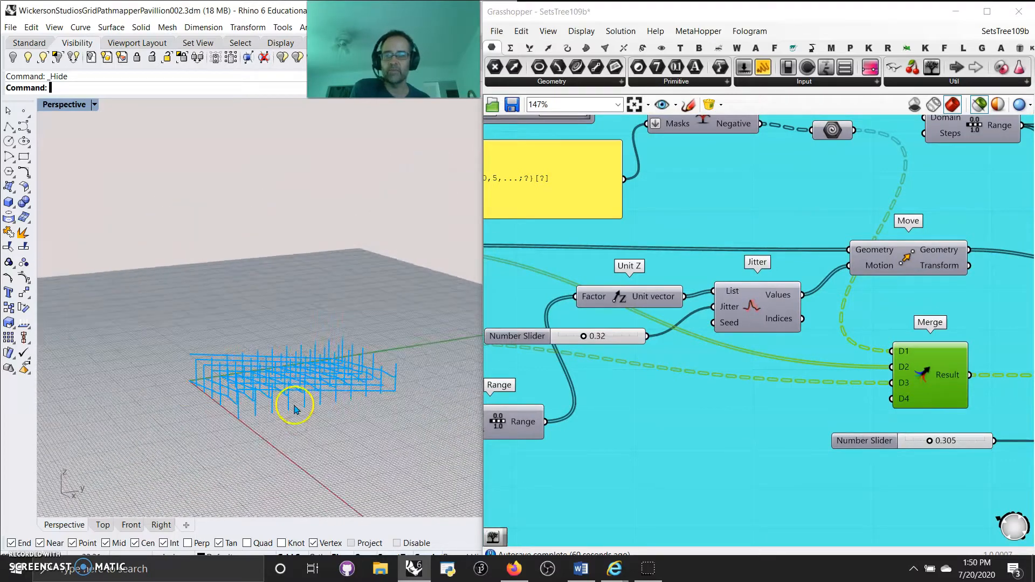
Step: Examine the Loft component that builds the roof surface from the moved curves
{"action": "right_click_drag", "start_coordinate": [845, 424], "coordinate": [582, 380]}
{"action": "right_click_drag", "start_coordinate": [902, 375], "coordinate": [634, 371]}
{"action": "scroll", "coordinate": [695, 394], "scroll_direction": "down", "scroll_amount": 3}
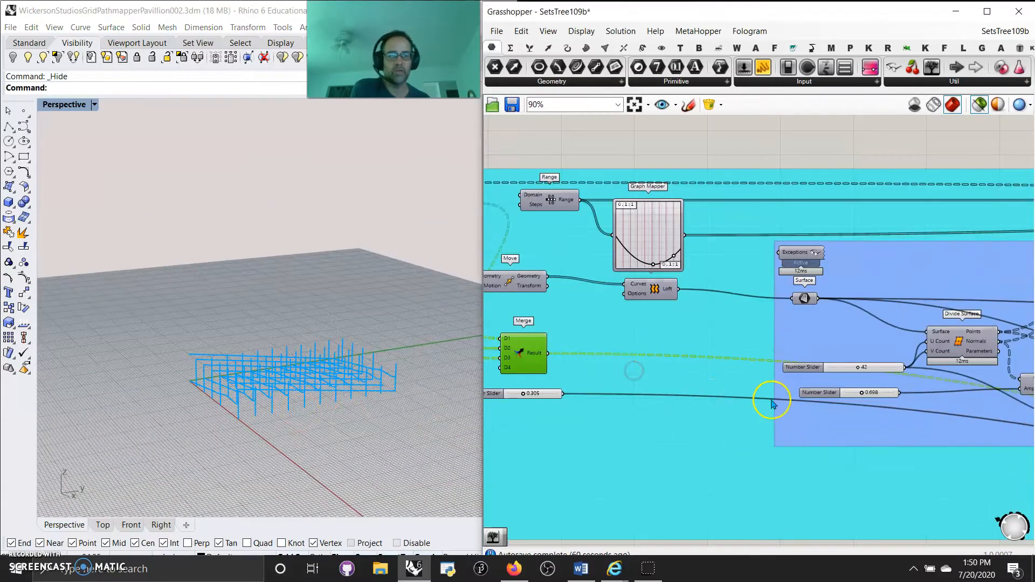
{"action": "right_click_drag", "start_coordinate": [779, 410], "coordinate": [600, 397]}
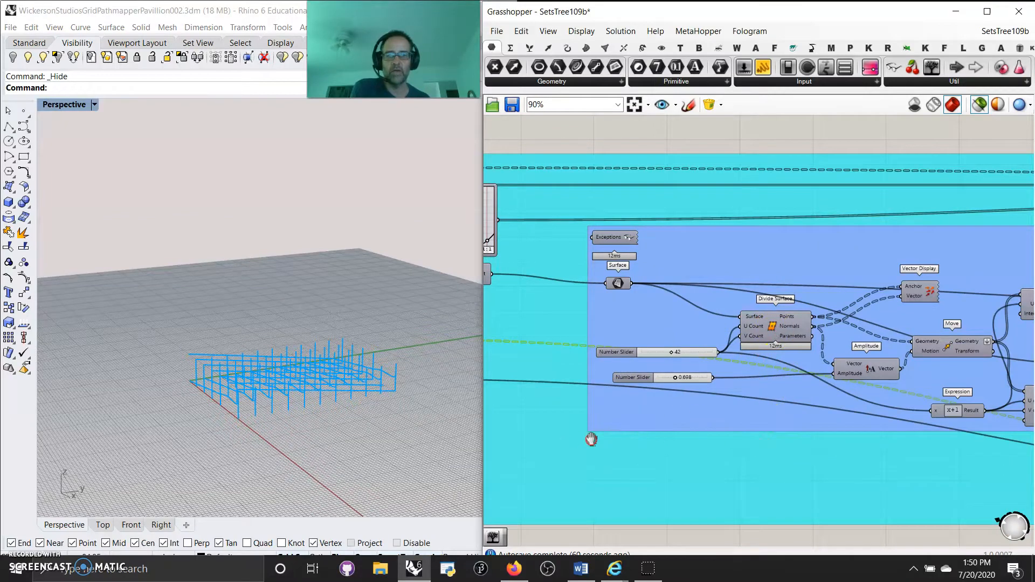
{"action": "right_click_drag", "start_coordinate": [591, 439], "coordinate": [796, 432]}
{"action": "left_click", "coordinate": [678, 280]}
{"action": "right_click_drag", "start_coordinate": [463, 312], "coordinate": [269, 369]}
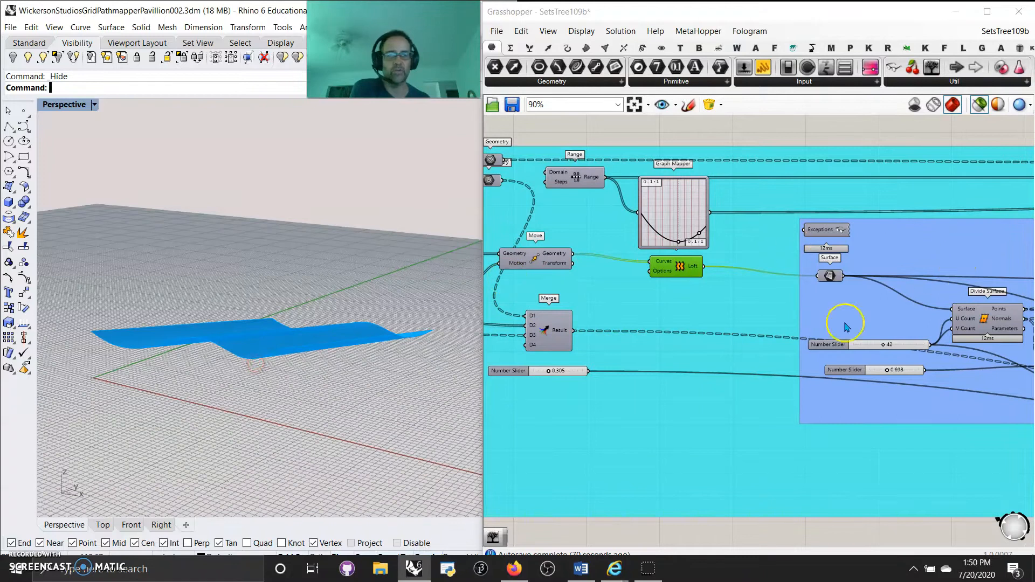
Step: Examine the Brep Join component at the end of the surface-thickening group and inspect the joined roof closely
{"action": "right_click_drag", "start_coordinate": [882, 325], "coordinate": [710, 333]}
{"action": "scroll", "coordinate": [747, 357], "scroll_direction": "down", "scroll_amount": 6}
{"action": "right_click_drag", "start_coordinate": [966, 365], "coordinate": [772, 366]}
{"action": "scroll", "coordinate": [784, 358], "scroll_direction": "up", "scroll_amount": 4}
{"action": "scroll", "coordinate": [785, 360], "scroll_direction": "up", "scroll_amount": 1}
{"action": "left_click", "coordinate": [763, 330]}
{"action": "right_click_drag", "start_coordinate": [345, 377], "coordinate": [280, 387]}
{"action": "right_click_drag", "start_coordinate": [290, 352], "coordinate": [453, 320]}
Step: Examine the Loft between the edges of the two deconstructed breps that closes the roof's sides
{"action": "right_click_drag", "start_coordinate": [883, 363], "coordinate": [709, 418]}
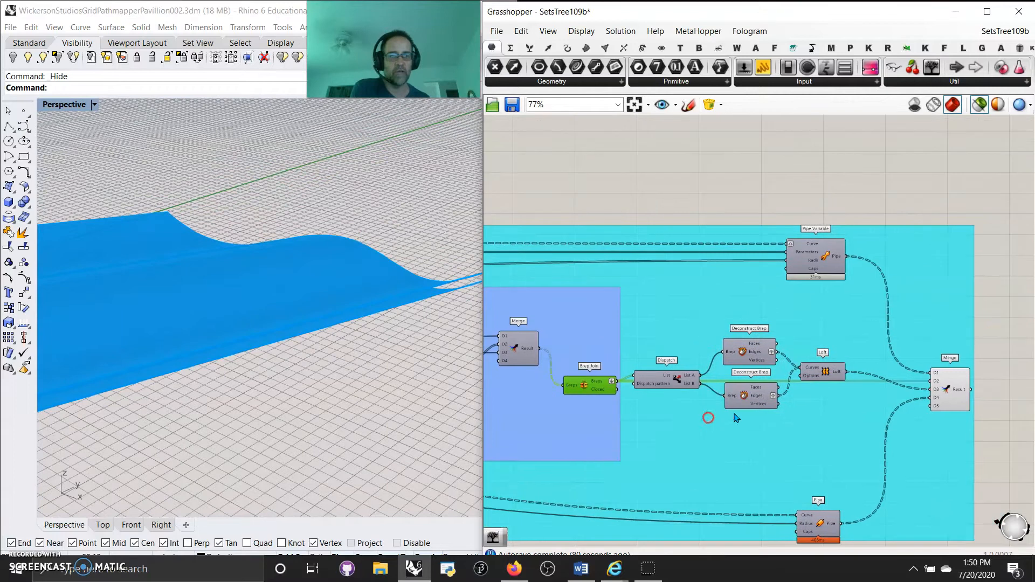
{"action": "left_click", "coordinate": [800, 382]}
{"action": "right_click_drag", "start_coordinate": [378, 409], "coordinate": [309, 380]}
Step: Inspect the whole pavilion through the final Merge component, and check the Pipe component feeding it
{"action": "left_click", "coordinate": [931, 396]}
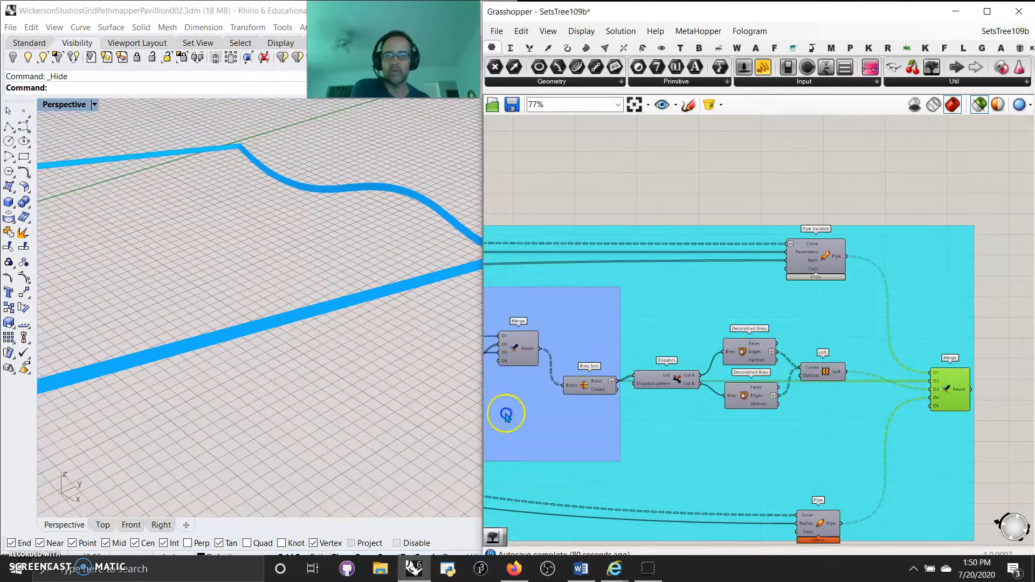
{"action": "right_click_drag", "start_coordinate": [407, 398], "coordinate": [356, 442]}
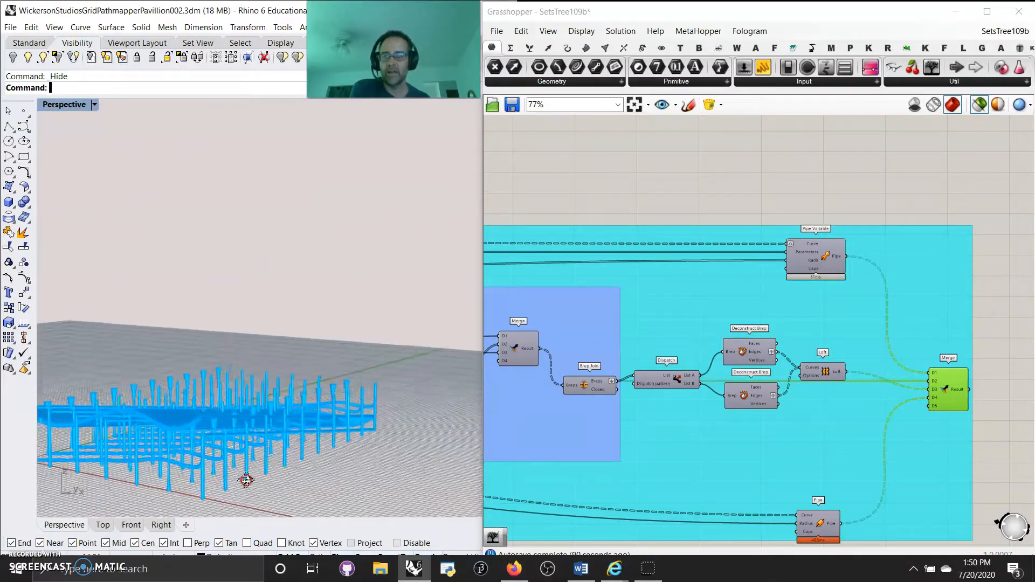
{"action": "right_click_drag", "start_coordinate": [181, 478], "coordinate": [289, 381], "text": "shift"}
{"action": "scroll", "coordinate": [294, 377], "scroll_direction": "up", "scroll_amount": 4}
{"action": "mouse_move", "coordinate": [330, 349]}
{"action": "right_mouse_down"}
{"action": "mouse_move", "coordinate": [297, 358]}
{"action": "mouse_move", "coordinate": [323, 366]}
{"action": "right_mouse_up"}
{"action": "scroll", "coordinate": [324, 365], "scroll_direction": "down", "scroll_amount": 5}
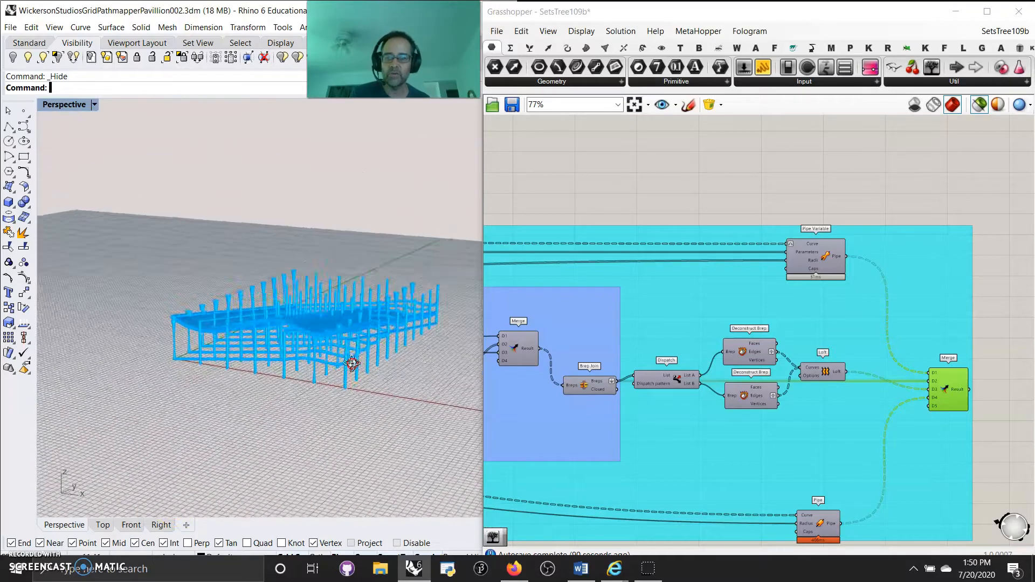
{"action": "right_click_drag", "start_coordinate": [971, 452], "coordinate": [793, 434]}
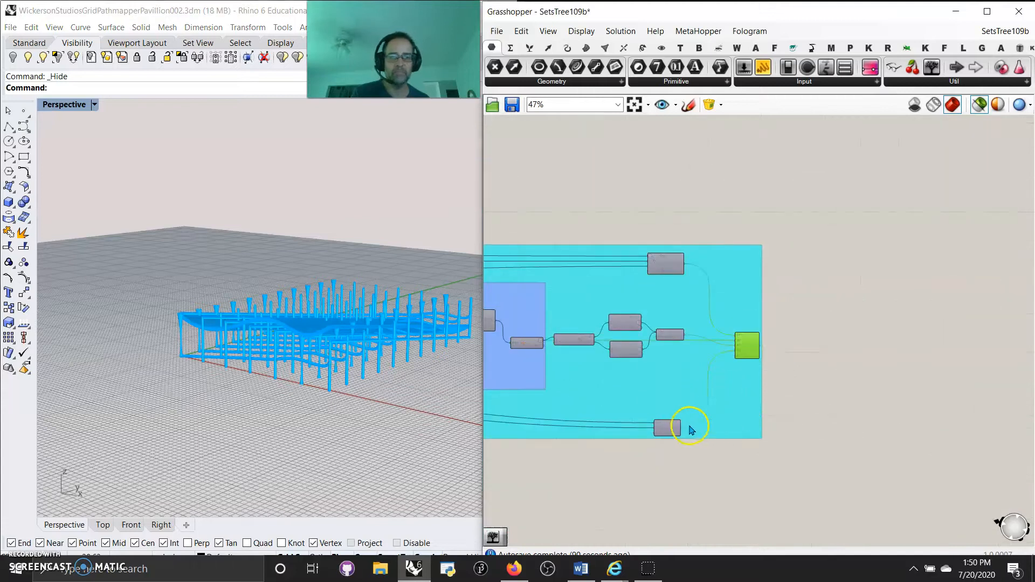
{"action": "left_click", "coordinate": [668, 429]}
{"action": "left_click", "coordinate": [747, 352]}
Step: Try a domain end of 5 on the Construct Domain component beside the rectangular grid, and restore it to 10
{"action": "right_click_drag", "start_coordinate": [570, 442], "coordinate": [766, 419]}
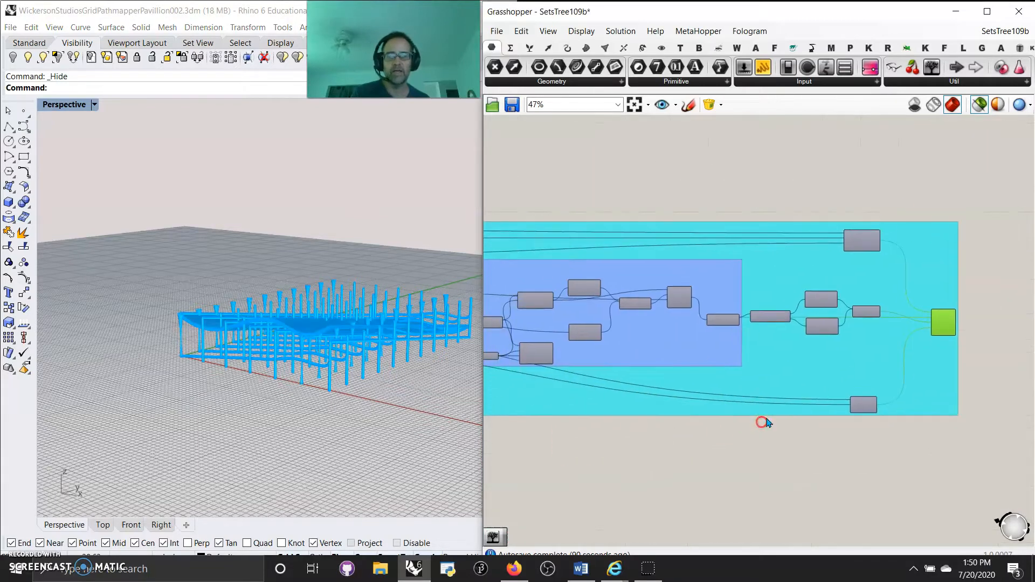
{"action": "right_click_drag", "start_coordinate": [625, 372], "coordinate": [823, 397]}
{"action": "right_click_drag", "start_coordinate": [536, 350], "coordinate": [798, 463]}
{"action": "scroll", "coordinate": [697, 412], "scroll_direction": "up", "scroll_amount": 5}
{"action": "right_click_drag", "start_coordinate": [558, 422], "coordinate": [841, 429]}
{"action": "right_click_drag", "start_coordinate": [640, 400], "coordinate": [704, 331]}
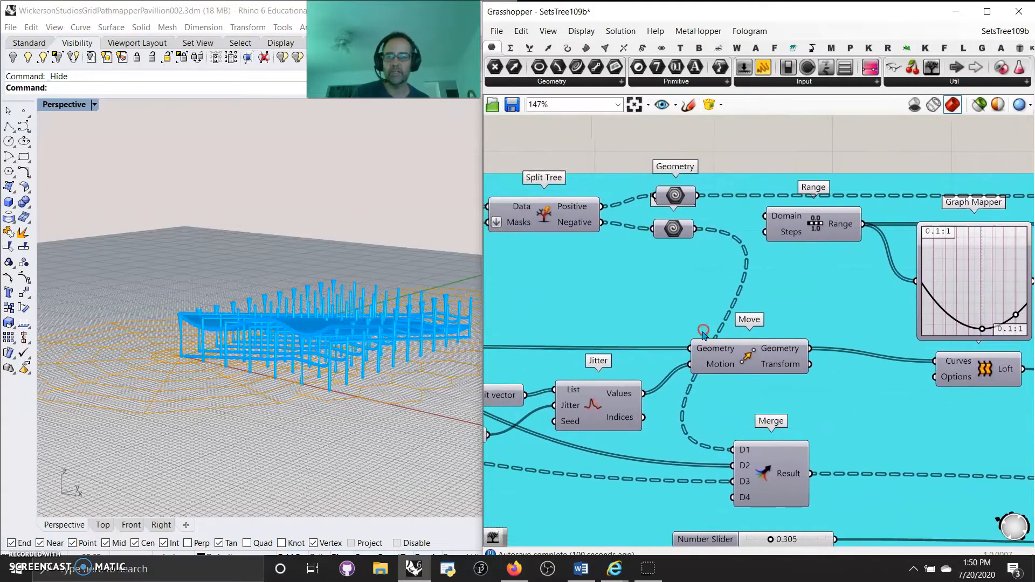
{"action": "scroll", "coordinate": [775, 318], "scroll_direction": "down", "scroll_amount": 3}
{"action": "scroll", "coordinate": [775, 318], "scroll_direction": "down", "scroll_amount": 3}
{"action": "right_click_drag", "start_coordinate": [615, 399], "coordinate": [864, 407]}
{"action": "right_click_drag", "start_coordinate": [625, 375], "coordinate": [769, 455]}
{"action": "scroll", "coordinate": [765, 418], "scroll_direction": "up", "scroll_amount": 6}
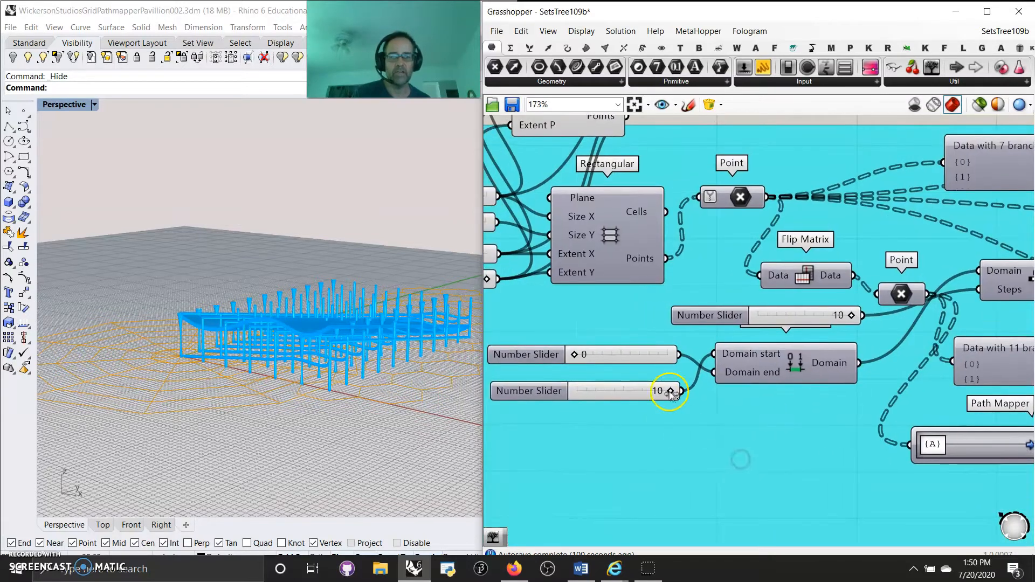
{"action": "left_click_drag", "start_coordinate": [628, 401], "coordinate": [612, 403]}
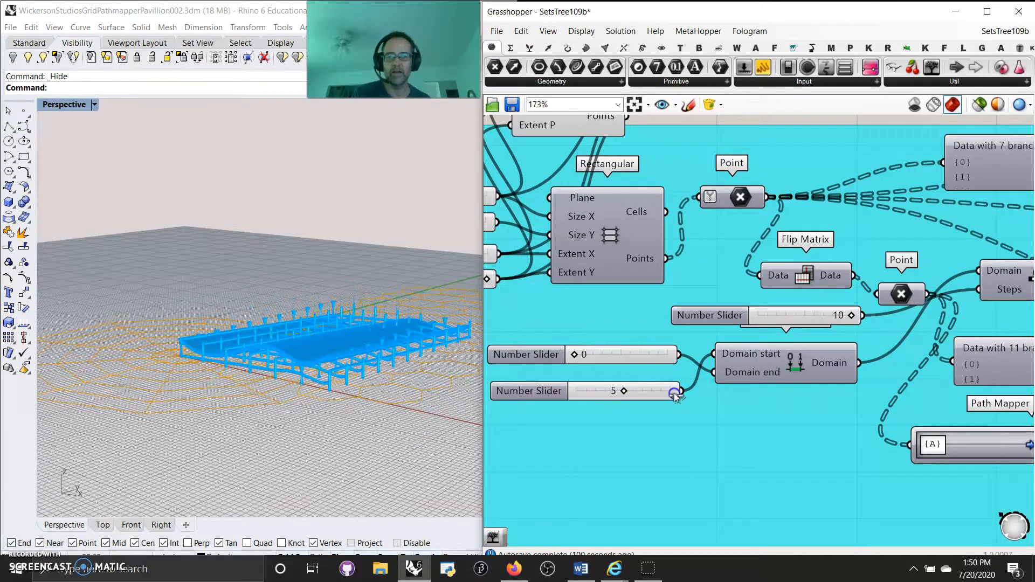
Step: Try 5 steps for the Range component that drives the vertical vectors, and restore the slider to 10
{"action": "right_click_drag", "start_coordinate": [685, 410], "coordinate": [740, 470]}
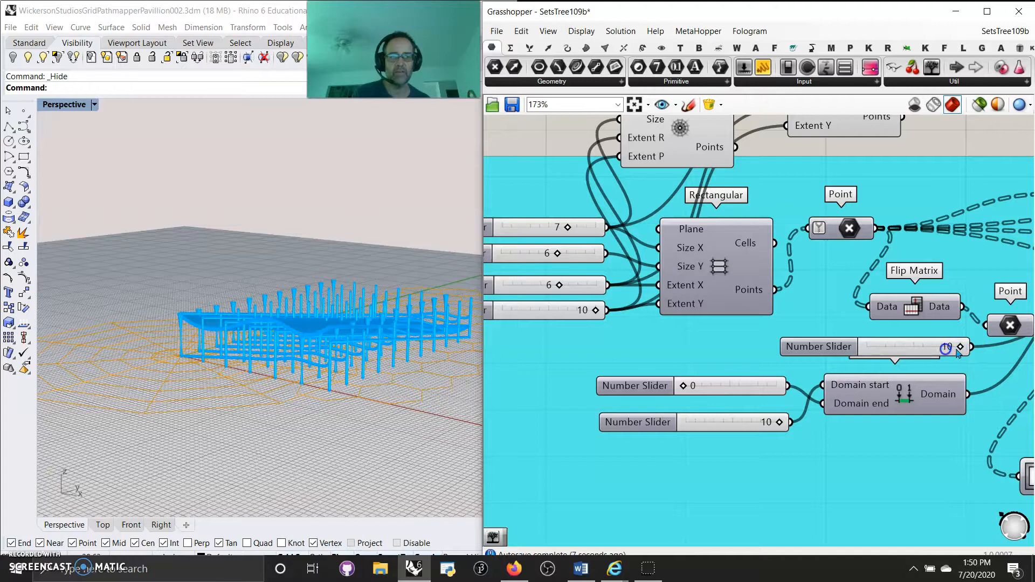
{"action": "scroll", "coordinate": [958, 353], "scroll_direction": "up", "scroll_amount": 3}
{"action": "left_click_drag", "start_coordinate": [921, 353], "coordinate": [852, 365]}
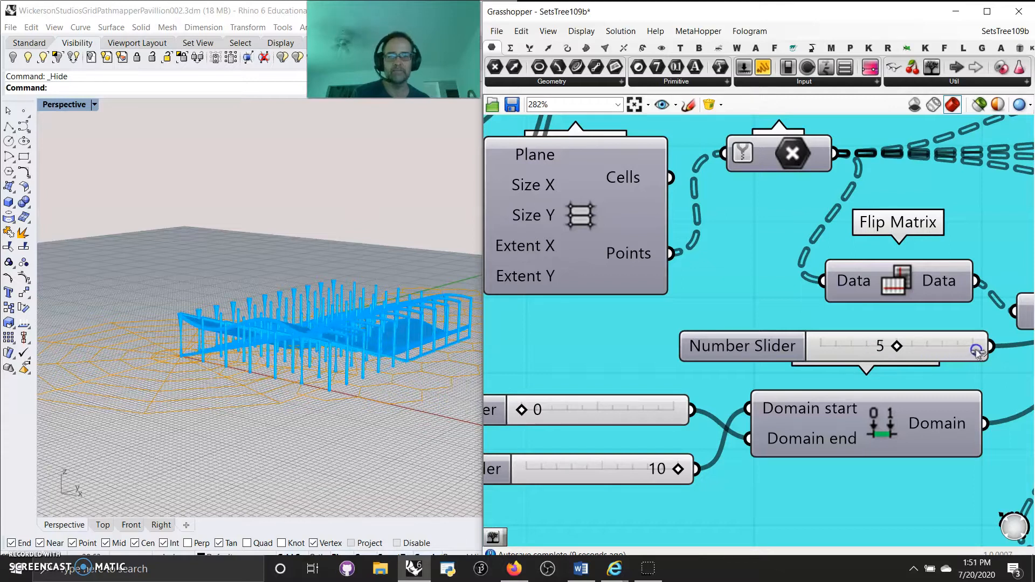
{"action": "left_click_drag", "start_coordinate": [983, 350], "coordinate": [984, 349]}
Step: Set the Rectangular grid's Extent Y to 8 and Extent X to 4, and inspect the resized pavilion
{"action": "right_click_drag", "start_coordinate": [619, 342], "coordinate": [776, 420]}
{"action": "scroll", "coordinate": [774, 421], "scroll_direction": "down", "scroll_amount": 3}
{"action": "right_click_drag", "start_coordinate": [714, 422], "coordinate": [431, 418]}
{"action": "scroll", "coordinate": [323, 368], "scroll_direction": "up", "scroll_amount": 5}
{"action": "scroll", "coordinate": [323, 368], "scroll_direction": "down", "scroll_amount": 5}
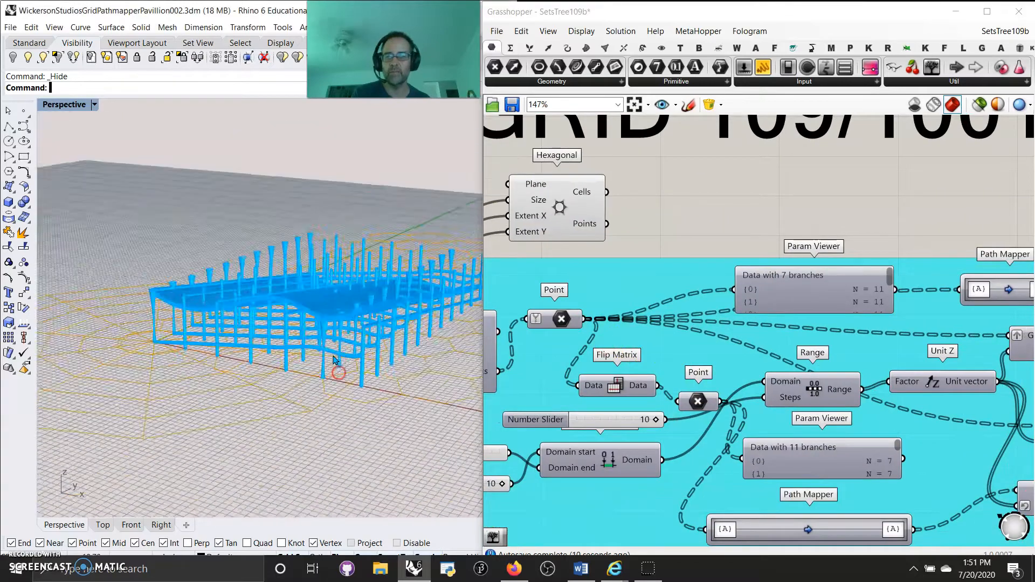
{"action": "right_click_drag", "start_coordinate": [611, 358], "coordinate": [888, 307]}
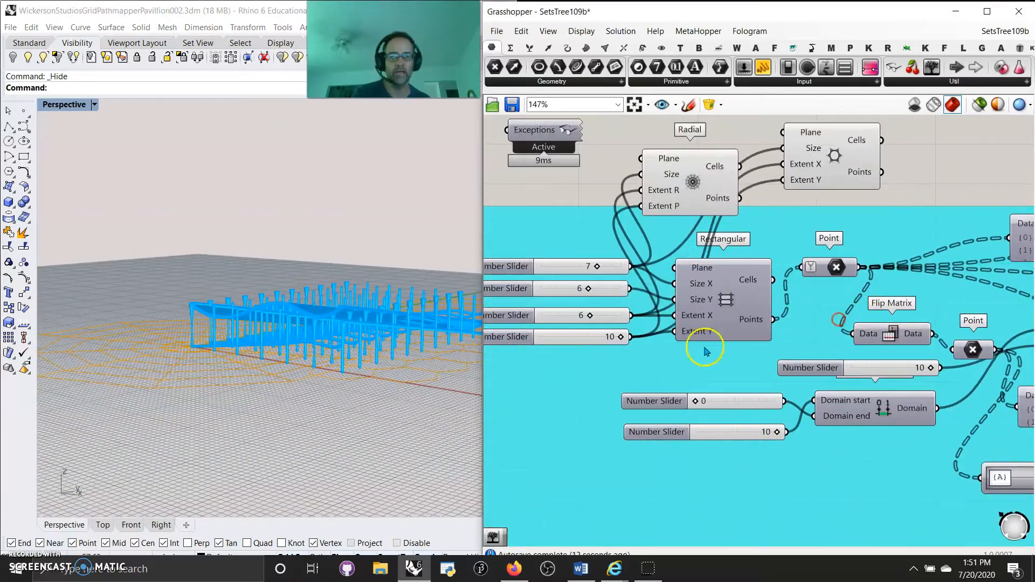
{"action": "right_click_drag", "start_coordinate": [662, 355], "coordinate": [733, 368]}
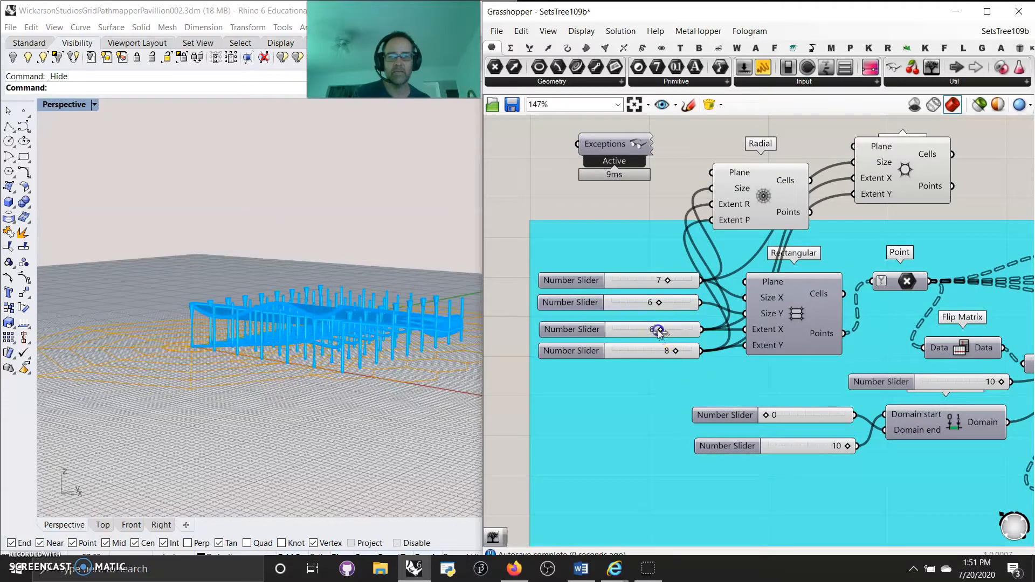
{"action": "left_click_drag", "start_coordinate": [658, 332], "coordinate": [646, 330]}
{"action": "right_click_drag", "start_coordinate": [442, 372], "coordinate": [243, 393]}
{"action": "scroll", "coordinate": [259, 324], "scroll_direction": "up", "scroll_amount": 4}
{"action": "mouse_move", "coordinate": [265, 291]}
{"action": "right_mouse_down"}
{"action": "mouse_move", "coordinate": [268, 313]}
{"action": "mouse_move", "coordinate": [272, 296]}
{"action": "right_mouse_up"}
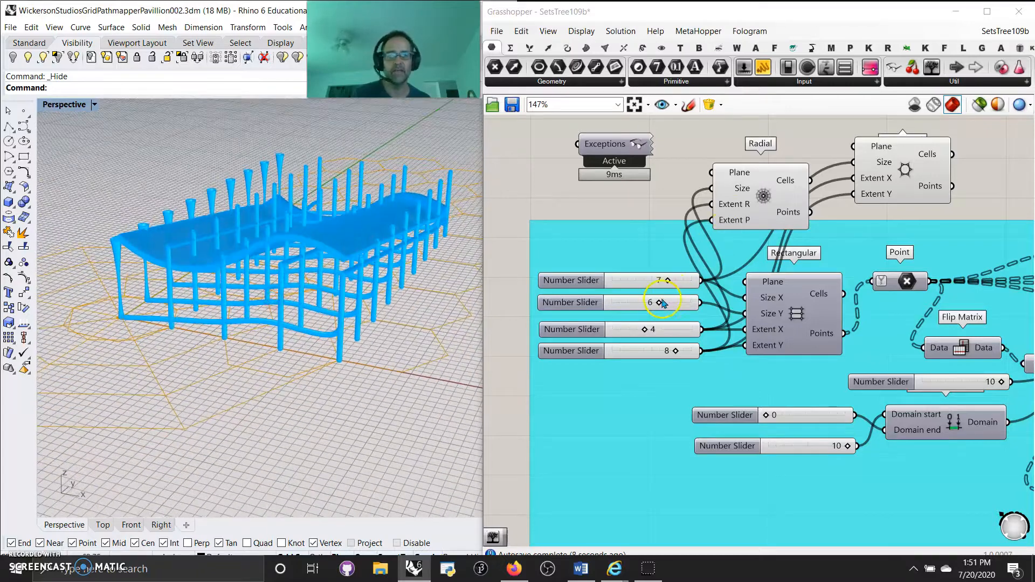
Step: Set the Rectangular grid's Size X to 10 and Size Y to 5, and inspect the pavilion's new proportions
{"action": "mouse_move", "coordinate": [682, 303]}
{"action": "left_mouse_down"}
{"action": "mouse_move", "coordinate": [701, 304]}
{"action": "mouse_move", "coordinate": [629, 312]}
{"action": "mouse_move", "coordinate": [654, 298]}
{"action": "mouse_move", "coordinate": [636, 289]}
{"action": "mouse_move", "coordinate": [692, 290]}
{"action": "left_mouse_up"}
{"action": "right_click_drag", "start_coordinate": [405, 338], "coordinate": [238, 307]}
{"action": "scroll", "coordinate": [329, 339], "scroll_direction": "down", "scroll_amount": 6}
{"action": "right_click_drag", "start_coordinate": [335, 349], "coordinate": [352, 335]}
{"action": "scroll", "coordinate": [352, 338], "scroll_direction": "up", "scroll_amount": 3}
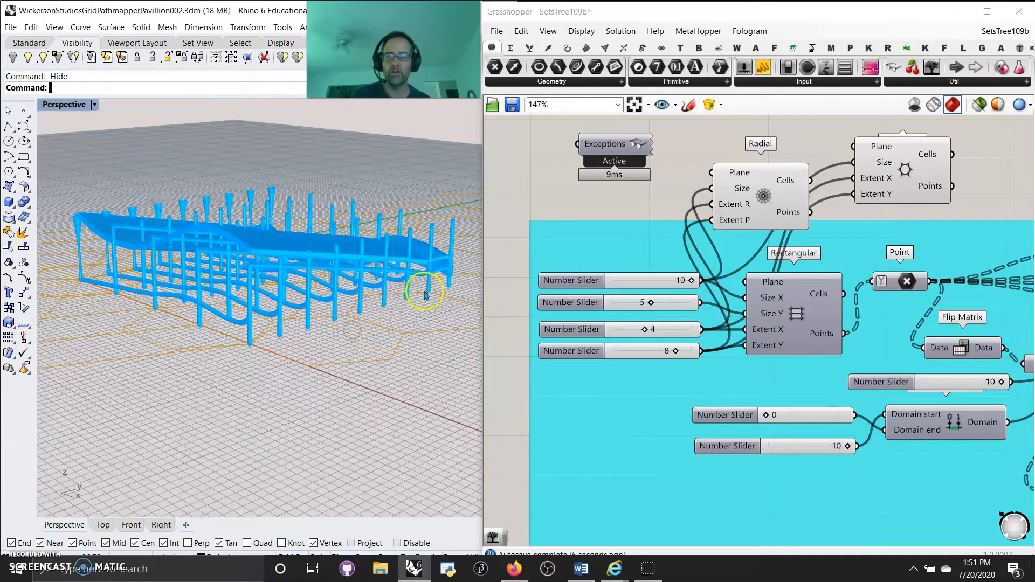
Step: Change the Split Tree mask panel to {0,3,...;?}[?] and inspect the resulting columns
{"action": "scroll", "coordinate": [732, 372], "scroll_direction": "down", "scroll_amount": 6}
{"action": "scroll", "coordinate": [732, 381], "scroll_direction": "up", "scroll_amount": 6}
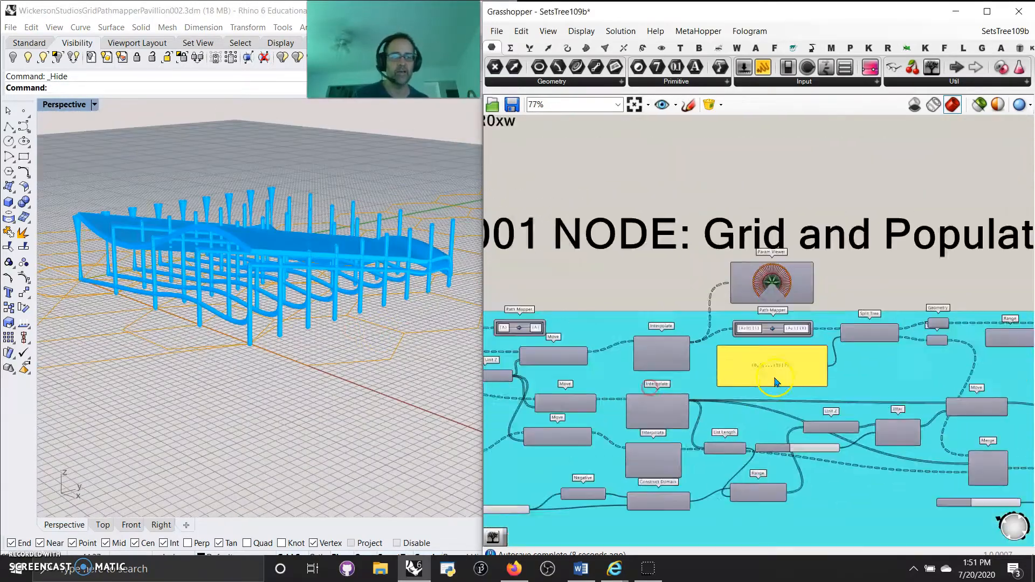
{"action": "right_click_drag", "start_coordinate": [783, 367], "coordinate": [759, 342]}
{"action": "double_click", "coordinate": [741, 324]}
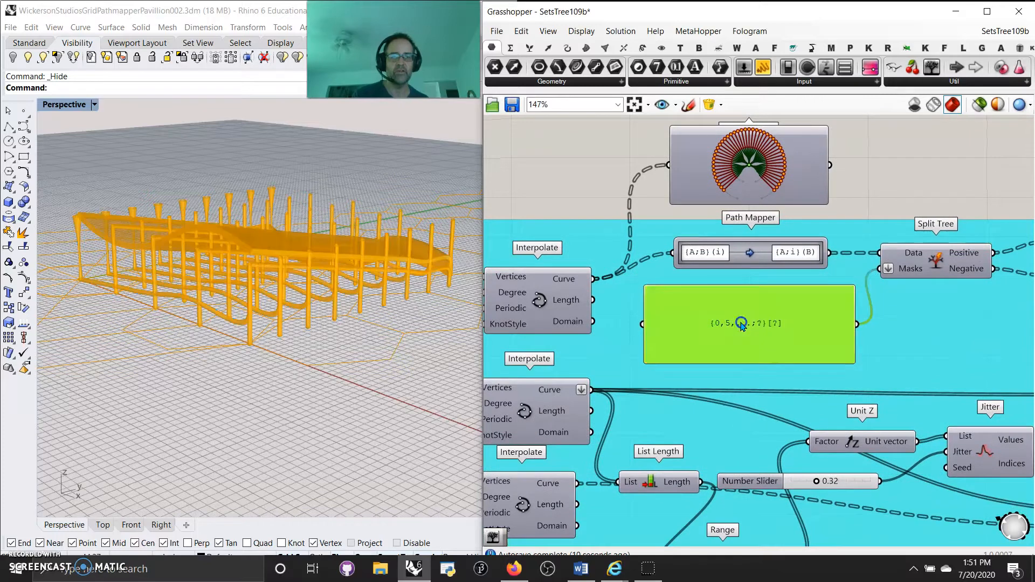
{"action": "double_click", "coordinate": [724, 292]}
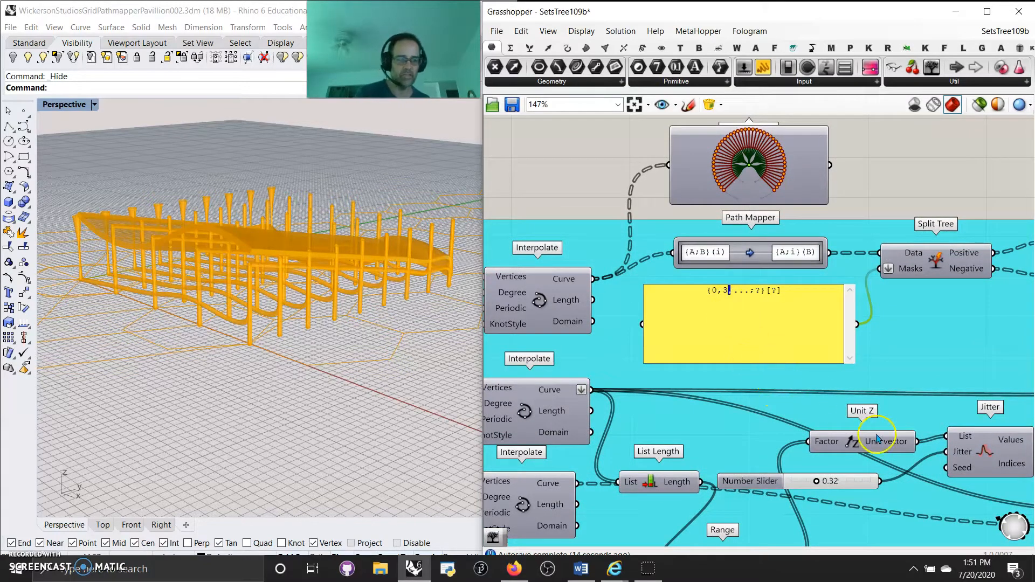
{"action": "left_click", "coordinate": [911, 351]}
{"action": "left_click", "coordinate": [323, 394]}
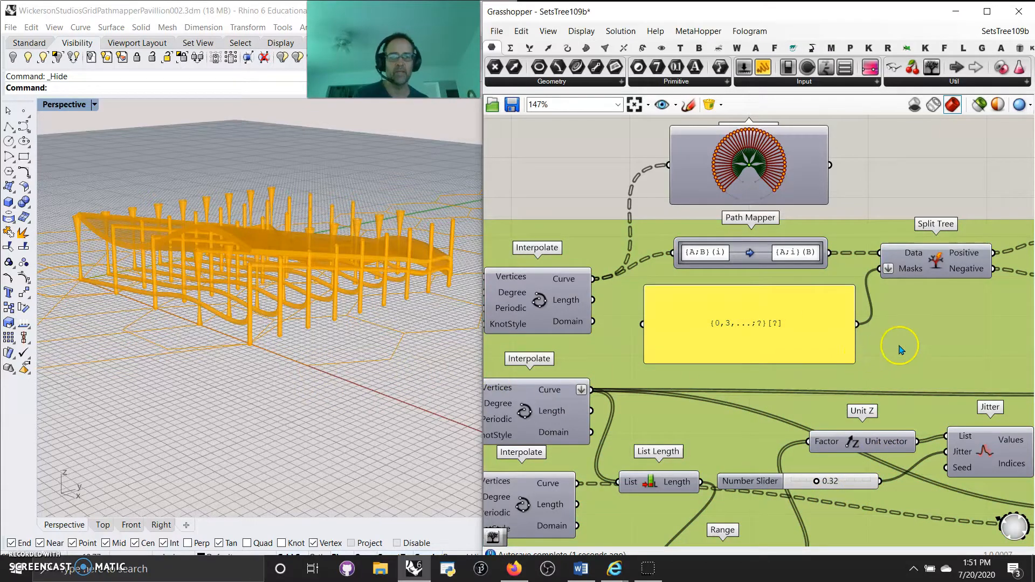
{"action": "left_click", "coordinate": [981, 105]}
{"action": "left_click", "coordinate": [985, 108]}
{"action": "right_click_drag", "start_coordinate": [245, 296], "coordinate": [390, 290]}
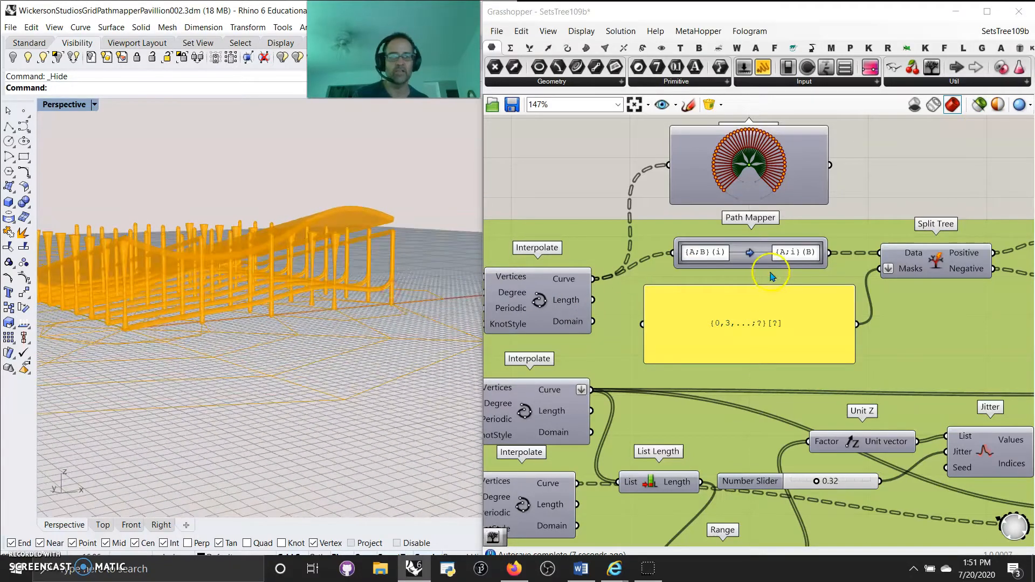
Step: Change the Split Tree mask panel to {0,2,...;?}[?] and inspect the column rows from above
{"action": "double_click", "coordinate": [763, 323]}
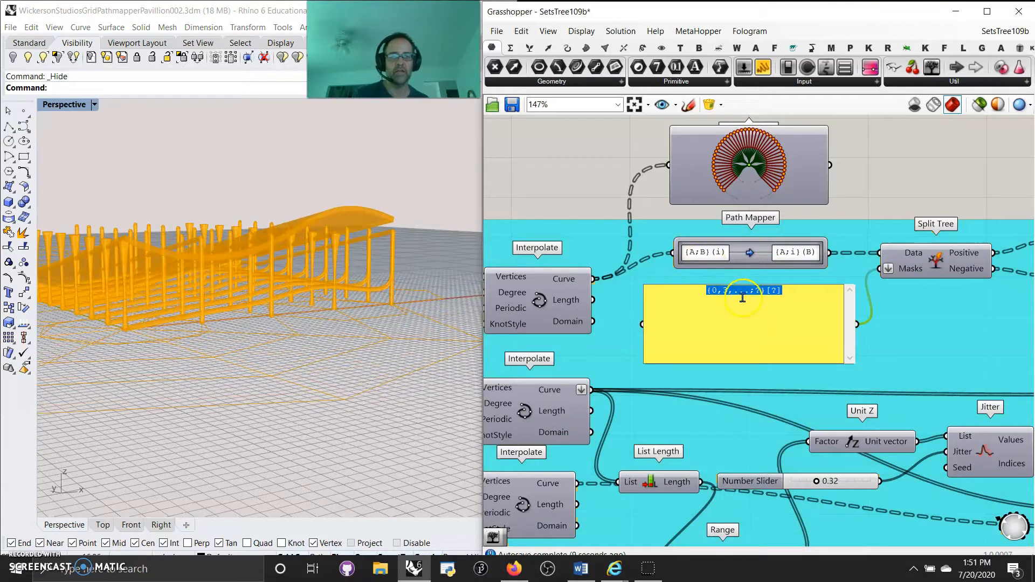
{"action": "double_click", "coordinate": [724, 291]}
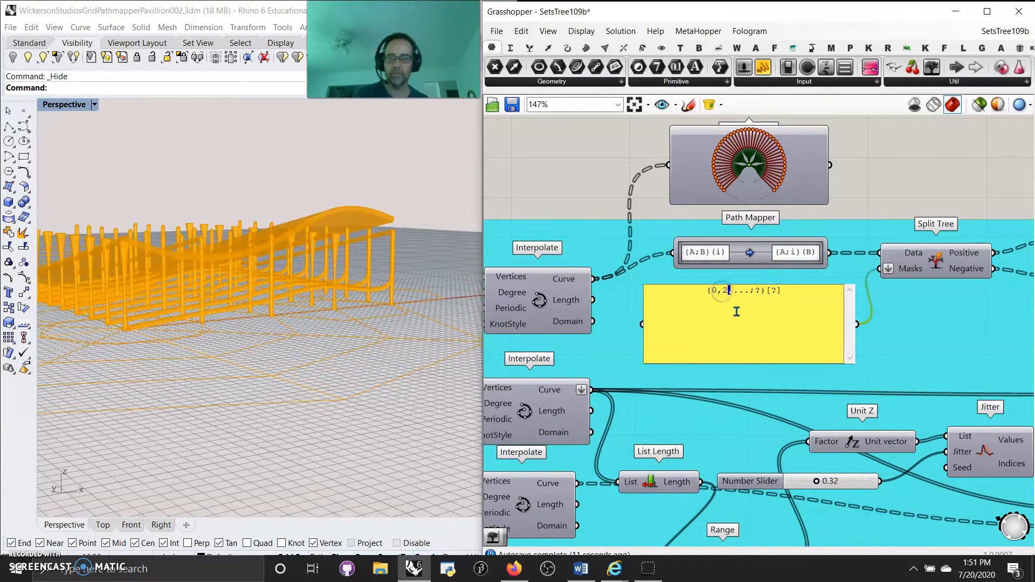
{"action": "left_click", "coordinate": [896, 354]}
{"action": "right_click_drag", "start_coordinate": [347, 341], "coordinate": [428, 389]}
{"action": "mouse_move", "coordinate": [802, 321]}
{"action": "right_mouse_down"}
{"action": "mouse_move", "coordinate": [776, 307]}
{"action": "mouse_move", "coordinate": [787, 308]}
{"action": "right_mouse_up"}
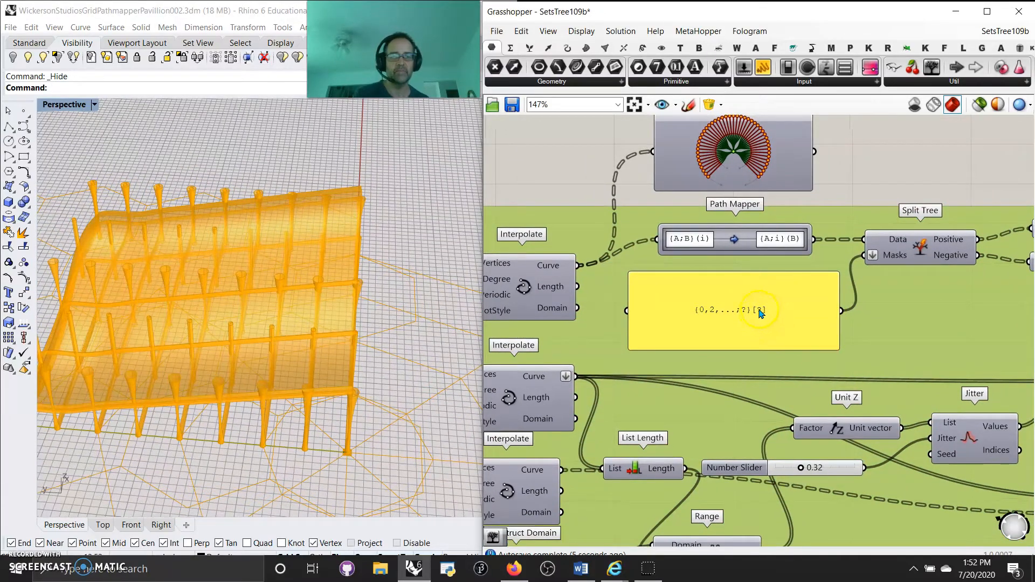
{"action": "right_click_drag", "start_coordinate": [304, 395], "coordinate": [203, 399]}
{"action": "scroll", "coordinate": [236, 379], "scroll_direction": "down", "scroll_amount": 5}
Step: Set the slider driving the Jitter component's strength to 0.49
{"action": "right_click_drag", "start_coordinate": [628, 370], "coordinate": [927, 310]}
{"action": "scroll", "coordinate": [936, 325], "scroll_direction": "down", "scroll_amount": 3}
{"action": "scroll", "coordinate": [936, 325], "scroll_direction": "down", "scroll_amount": 3}
{"action": "right_click_drag", "start_coordinate": [964, 344], "coordinate": [760, 319]}
{"action": "scroll", "coordinate": [889, 361], "scroll_direction": "up", "scroll_amount": 6}
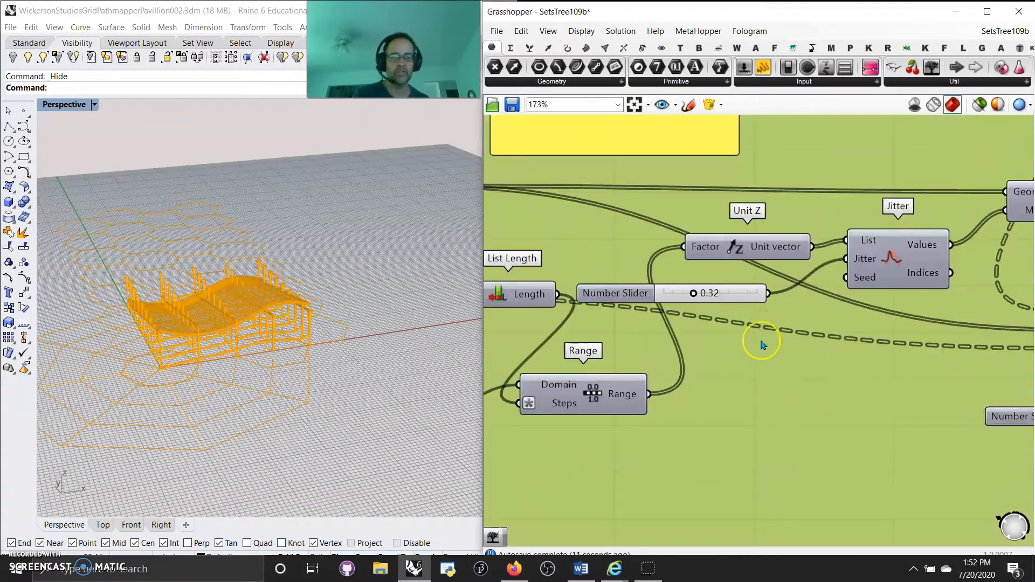
{"action": "mouse_move", "coordinate": [702, 294]}
{"action": "left_mouse_down"}
{"action": "mouse_move", "coordinate": [716, 293]}
{"action": "mouse_move", "coordinate": [672, 302]}
{"action": "mouse_move", "coordinate": [758, 300]}
{"action": "mouse_move", "coordinate": [710, 308]}
{"action": "left_mouse_up"}
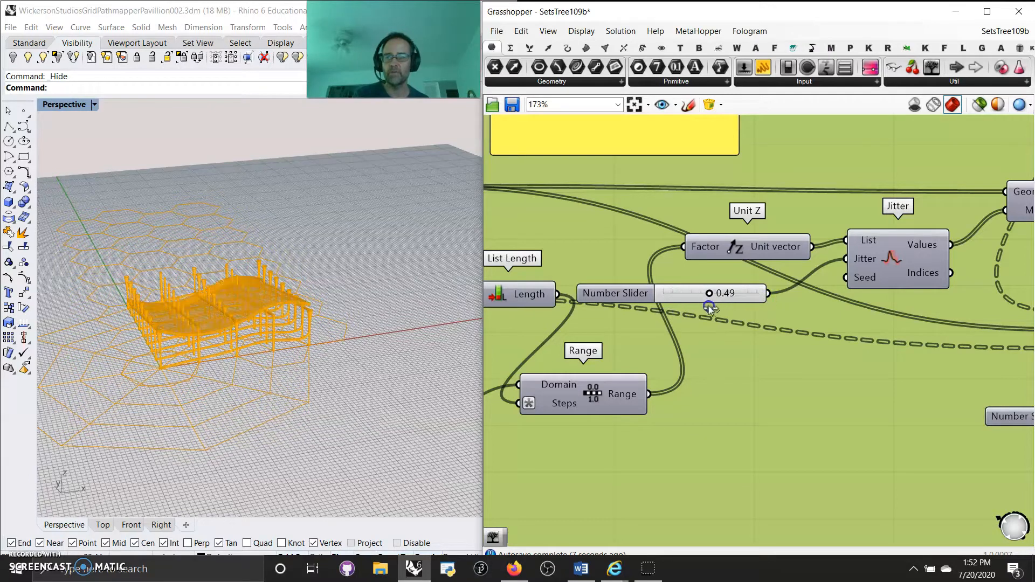
Step: Set the Rectangular grid's Extent X and Extent Y sliders to 10
{"action": "scroll", "coordinate": [705, 309], "scroll_direction": "down", "scroll_amount": 5}
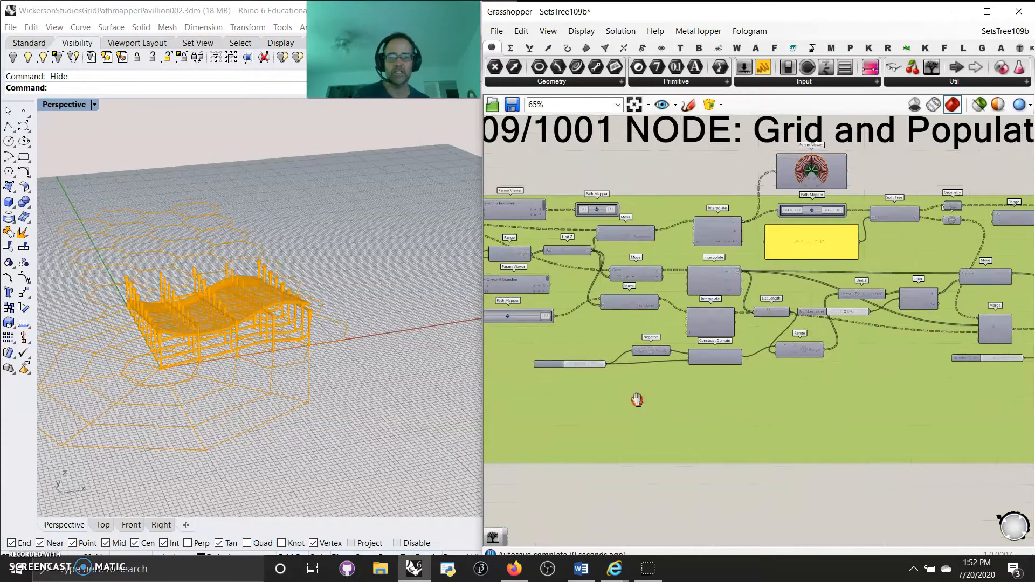
{"action": "scroll", "coordinate": [640, 330], "scroll_direction": "up", "scroll_amount": 6}
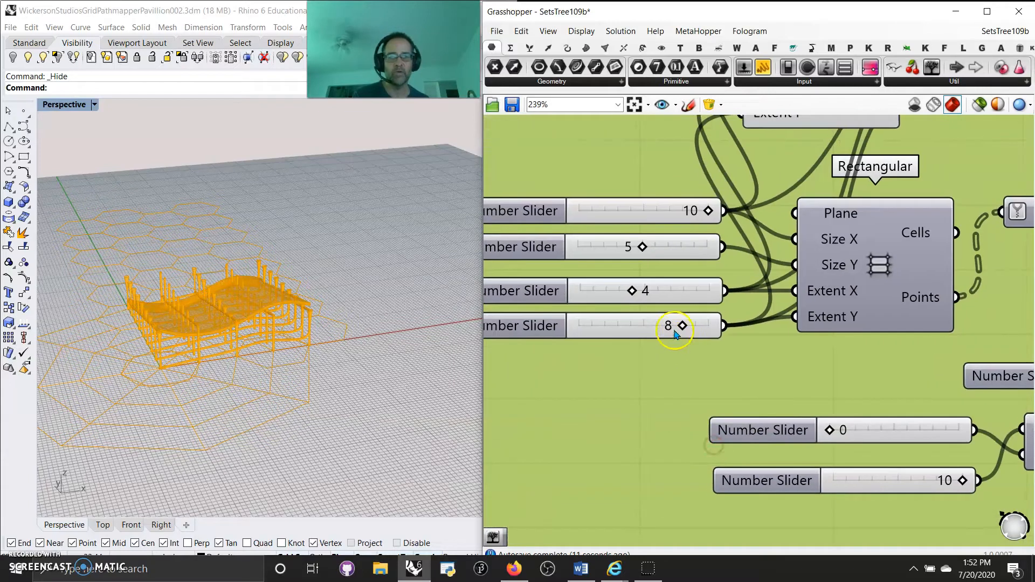
{"action": "left_click_drag", "start_coordinate": [647, 299], "coordinate": [631, 294]}
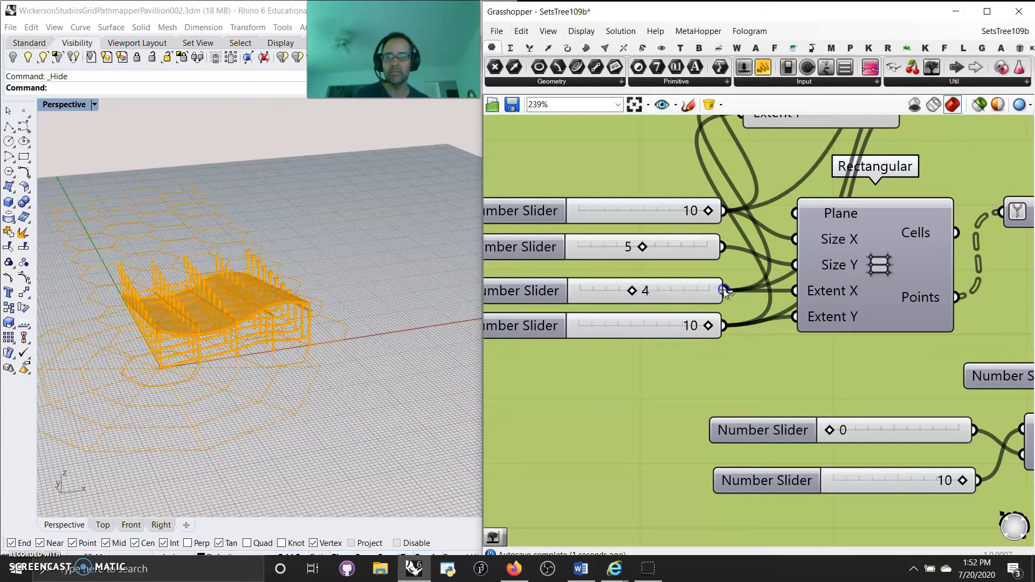
{"action": "left_click_drag", "start_coordinate": [727, 292], "coordinate": [728, 293]}
Step: Try 7.13 on the slider feeding the Negative and Construct Domain components, inspect the roof, and settle on 3.32
{"action": "mouse_move", "coordinate": [318, 318]}
{"action": "right_mouse_down"}
{"action": "mouse_move", "coordinate": [305, 348]}
{"action": "mouse_move", "coordinate": [303, 303]}
{"action": "mouse_move", "coordinate": [324, 325]}
{"action": "right_mouse_up"}
{"action": "scroll", "coordinate": [303, 303], "scroll_direction": "down", "scroll_amount": 5}
{"action": "right_click_drag", "start_coordinate": [899, 399], "coordinate": [646, 230]}
{"action": "scroll", "coordinate": [731, 351], "scroll_direction": "down", "scroll_amount": 5}
{"action": "right_click_drag", "start_coordinate": [848, 377], "coordinate": [740, 389]}
{"action": "scroll", "coordinate": [750, 391], "scroll_direction": "up", "scroll_amount": 3}
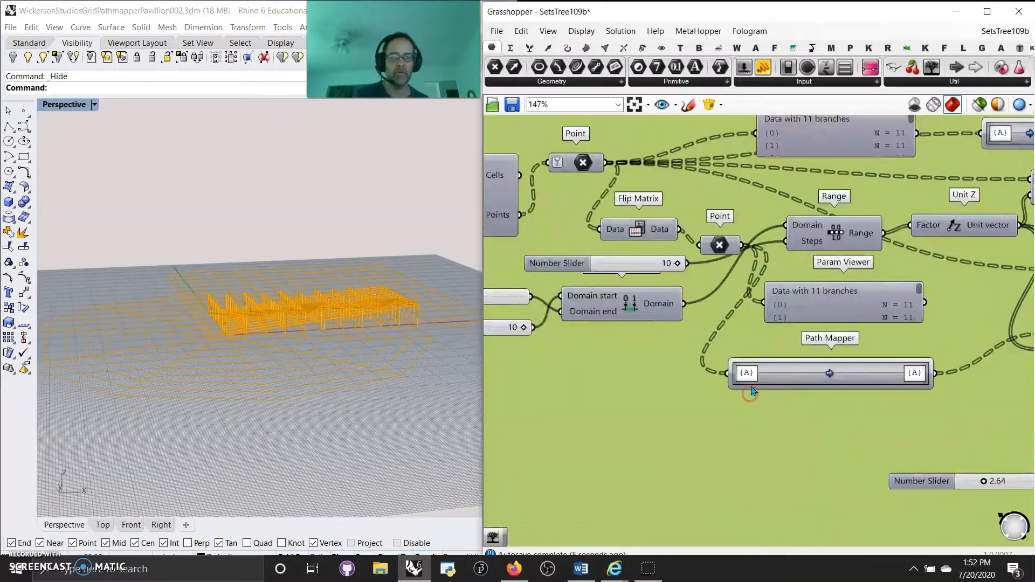
{"action": "right_click_drag", "start_coordinate": [858, 414], "coordinate": [607, 347]}
{"action": "right_click_drag", "start_coordinate": [755, 353], "coordinate": [705, 365]}
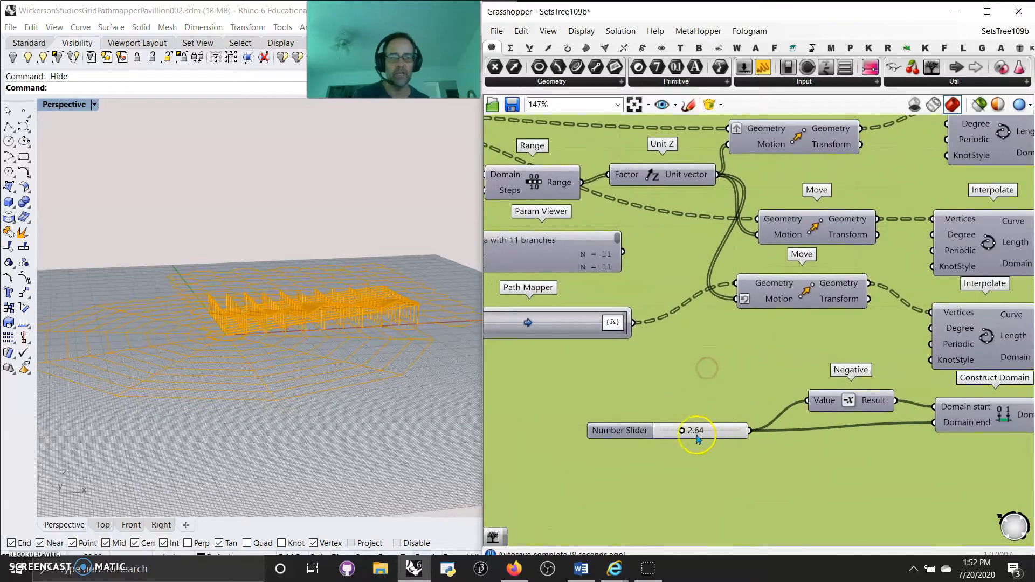
{"action": "left_click_drag", "start_coordinate": [717, 432], "coordinate": [741, 432]}
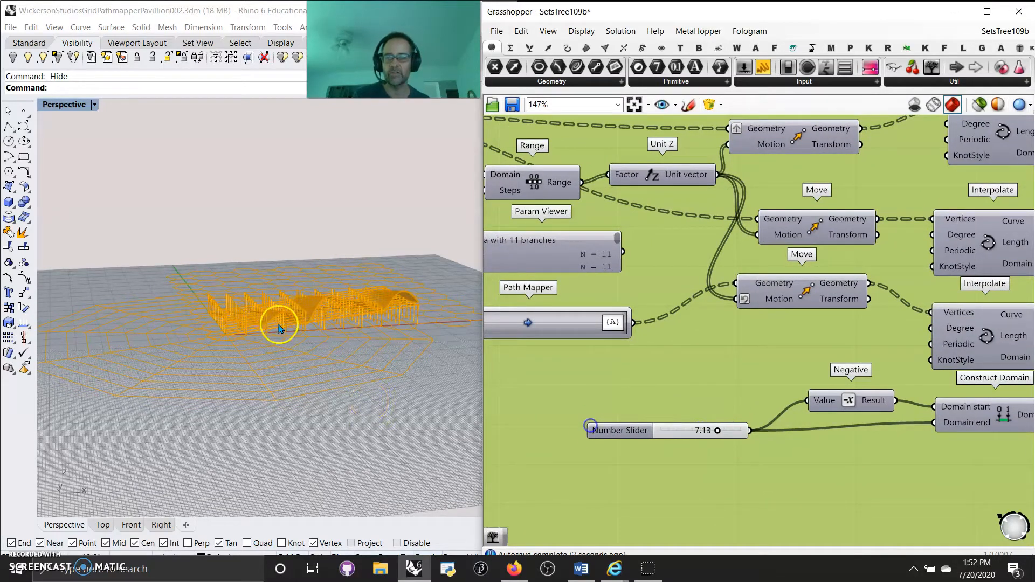
{"action": "scroll", "coordinate": [279, 327], "scroll_direction": "up", "scroll_amount": 7}
{"action": "right_click_drag", "start_coordinate": [311, 328], "coordinate": [388, 342]}
{"action": "left_click_drag", "start_coordinate": [720, 433], "coordinate": [687, 434]}
Step: Set the slider driving the Jitter component's strength to about 0.87 and inspect the column tops
{"action": "right_click_drag", "start_coordinate": [820, 397], "coordinate": [642, 434]}
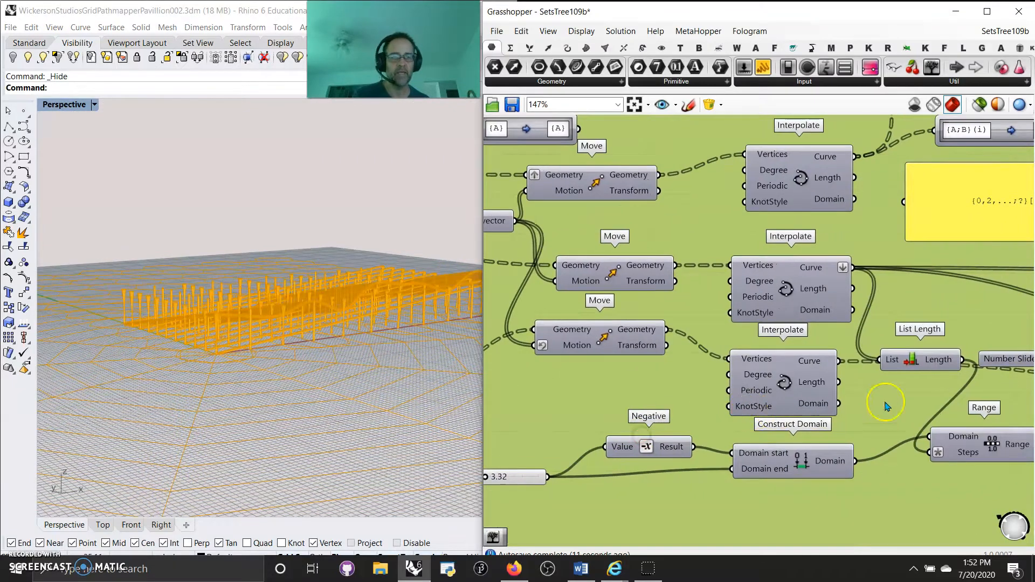
{"action": "right_click_drag", "start_coordinate": [885, 400], "coordinate": [652, 417]}
{"action": "left_click", "coordinate": [853, 378]}
{"action": "left_click_drag", "start_coordinate": [854, 380], "coordinate": [885, 382]}
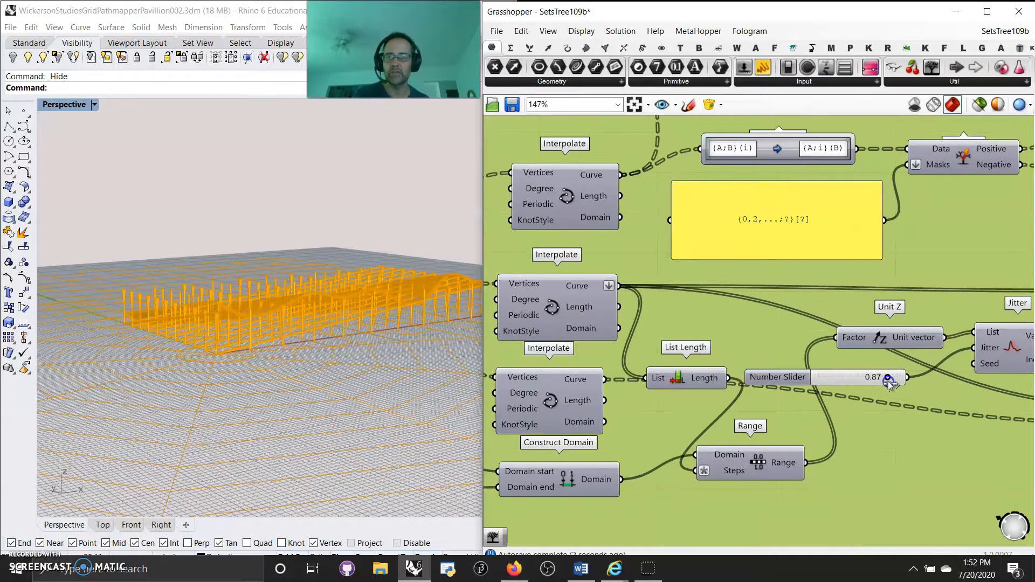
{"action": "right_click_drag", "start_coordinate": [325, 339], "coordinate": [376, 325]}
Step: Connect the Radial grid's Points output to the first Point parameter, replacing the Rectangular grid as its source
{"action": "left_click", "coordinate": [756, 319]}
{"action": "right_click_drag", "start_coordinate": [753, 342], "coordinate": [845, 363]}
{"action": "right_click_drag", "start_coordinate": [776, 319], "coordinate": [859, 378]}
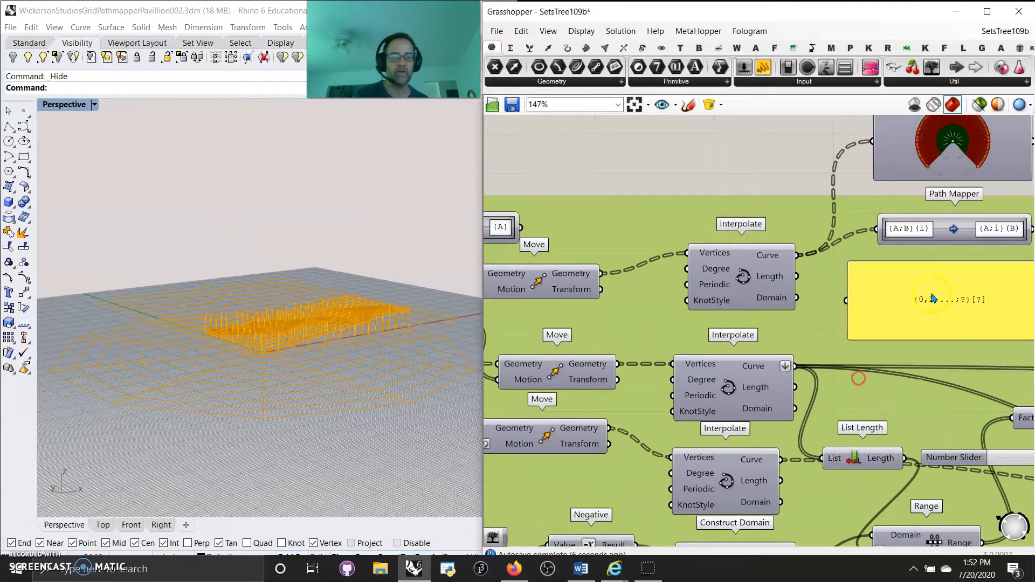
{"action": "right_click_drag", "start_coordinate": [770, 302], "coordinate": [830, 367]}
{"action": "right_click_drag", "start_coordinate": [733, 359], "coordinate": [877, 377]}
{"action": "right_click_drag", "start_coordinate": [678, 341], "coordinate": [712, 266]}
{"action": "left_click", "coordinate": [768, 290]}
{"action": "right_click_drag", "start_coordinate": [611, 333], "coordinate": [708, 331]}
{"action": "scroll", "coordinate": [319, 326], "scroll_direction": "up", "scroll_amount": 6}
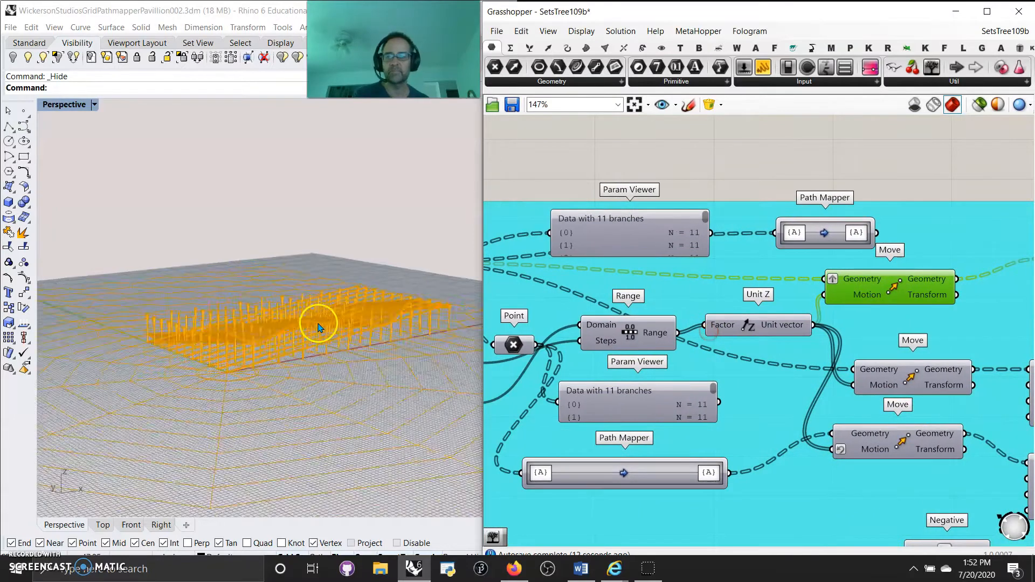
{"action": "right_click_drag", "start_coordinate": [602, 284], "coordinate": [794, 305]}
{"action": "scroll", "coordinate": [788, 309], "scroll_direction": "down", "scroll_amount": 5}
{"action": "right_click_drag", "start_coordinate": [619, 312], "coordinate": [749, 325]}
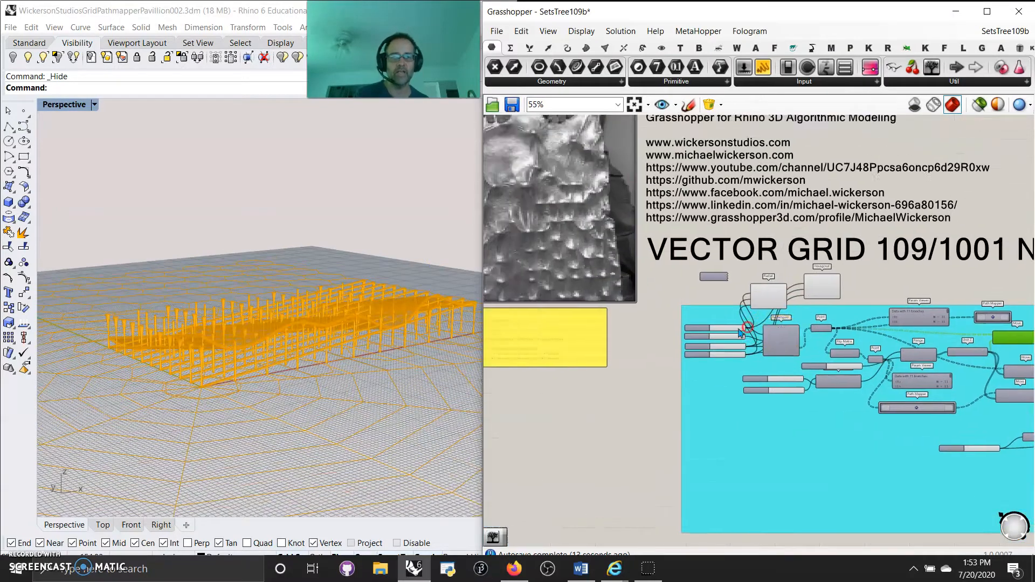
{"action": "scroll", "coordinate": [745, 323], "scroll_direction": "up", "scroll_amount": 3}
{"action": "left_click_drag", "start_coordinate": [852, 331], "coordinate": [803, 273]}
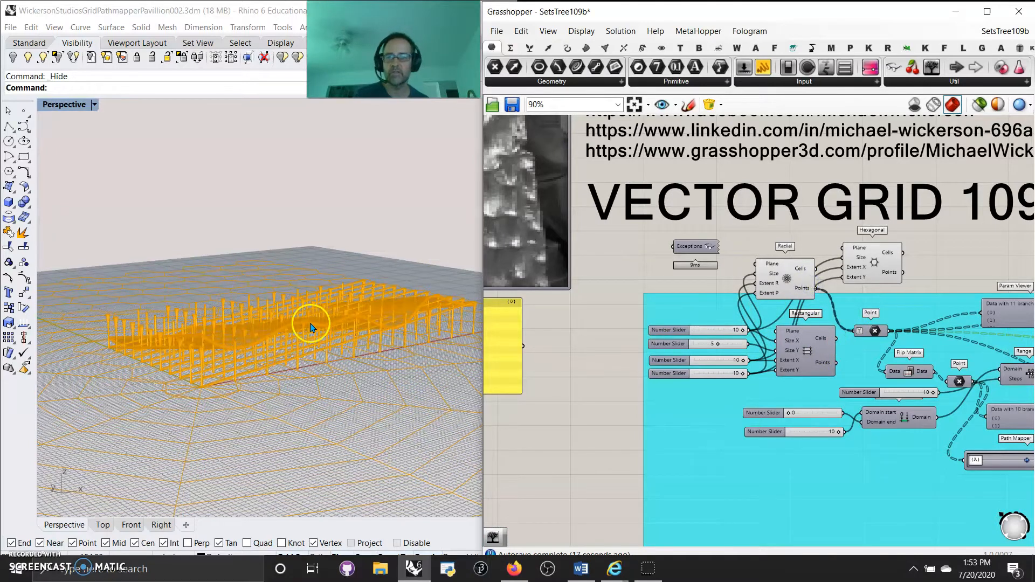
Step: Set the grid sliders to Size X 3, Size Y 4, Extent X 4 and Extent Y 7
{"action": "mouse_move", "coordinate": [312, 323]}
{"action": "right_mouse_down"}
{"action": "mouse_move", "coordinate": [363, 360]}
{"action": "mouse_move", "coordinate": [405, 343]}
{"action": "mouse_move", "coordinate": [358, 397]}
{"action": "mouse_move", "coordinate": [394, 393]}
{"action": "mouse_move", "coordinate": [355, 337]}
{"action": "mouse_move", "coordinate": [363, 412]}
{"action": "mouse_move", "coordinate": [363, 390]}
{"action": "mouse_move", "coordinate": [371, 393]}
{"action": "right_mouse_up"}
{"action": "right_click_drag", "start_coordinate": [708, 381], "coordinate": [758, 390]}
{"action": "scroll", "coordinate": [763, 379], "scroll_direction": "up", "scroll_amount": 3}
{"action": "left_click", "coordinate": [793, 368]}
{"action": "left_click_drag", "start_coordinate": [776, 367], "coordinate": [766, 365]}
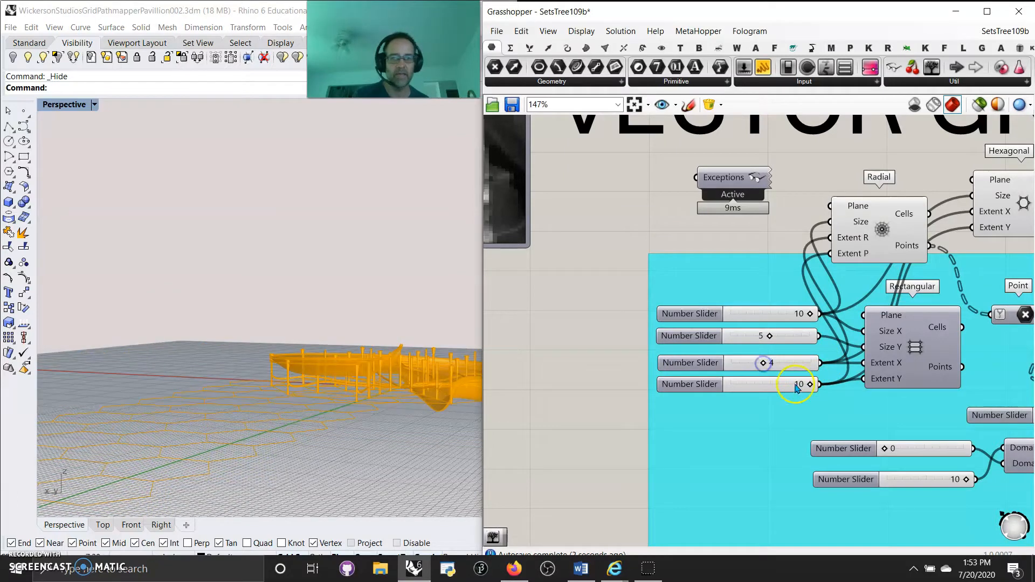
{"action": "left_click_drag", "start_coordinate": [811, 384], "coordinate": [789, 387]}
{"action": "left_click", "coordinate": [770, 337]}
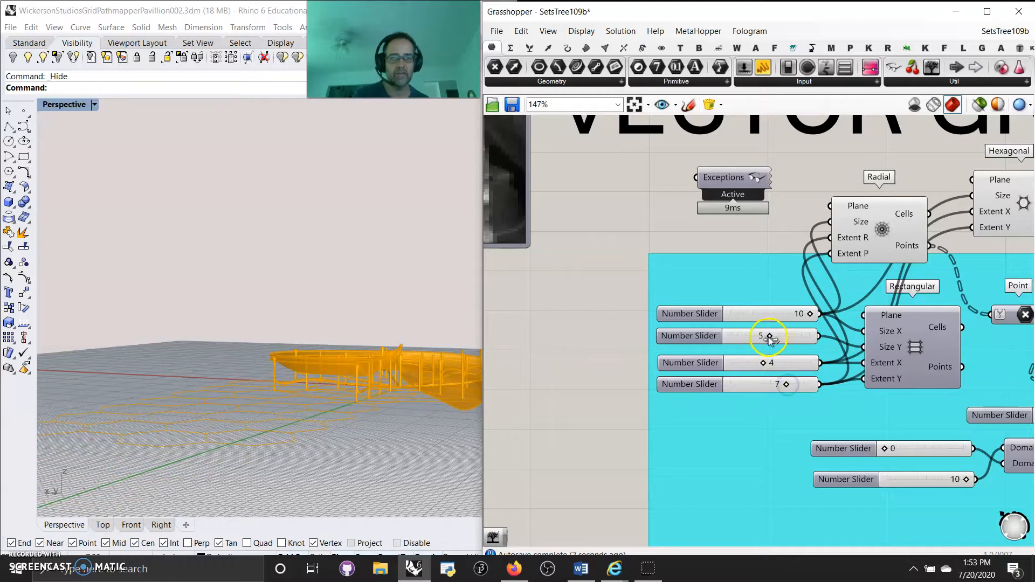
{"action": "left_click_drag", "start_coordinate": [755, 324], "coordinate": [749, 322]}
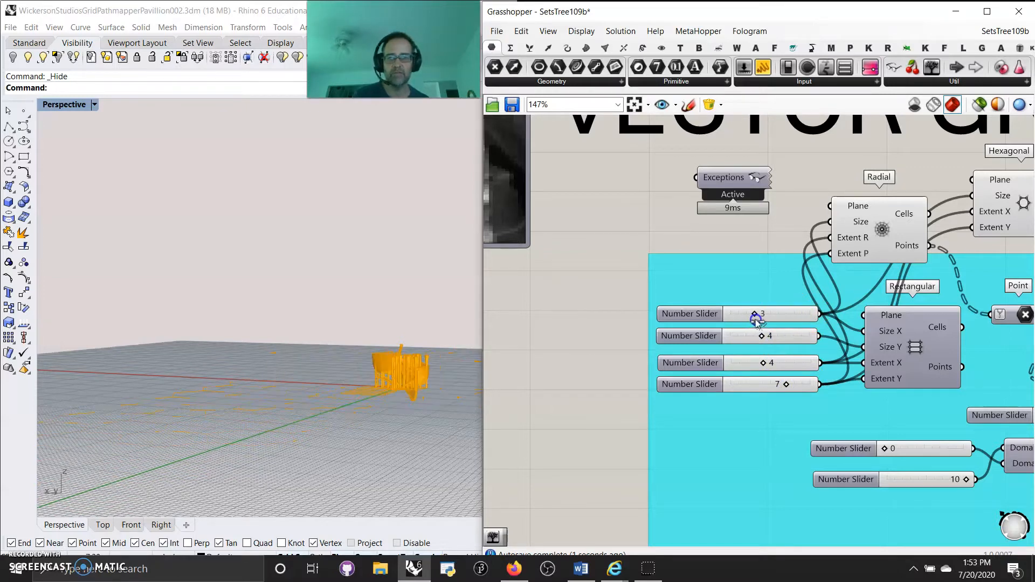
Step: Zoom the Perspective view to the model's extents and inspect the radial pavilion from above and up close
{"action": "scroll", "coordinate": [426, 410], "scroll_direction": "up", "scroll_amount": 6}
{"action": "mouse_move", "coordinate": [426, 410]}
{"action": "right_mouse_down"}
{"action": "mouse_move", "coordinate": [363, 421]}
{"action": "mouse_move", "coordinate": [457, 423]}
{"action": "mouse_move", "coordinate": [412, 421]}
{"action": "mouse_move", "coordinate": [429, 424]}
{"action": "right_mouse_up"}
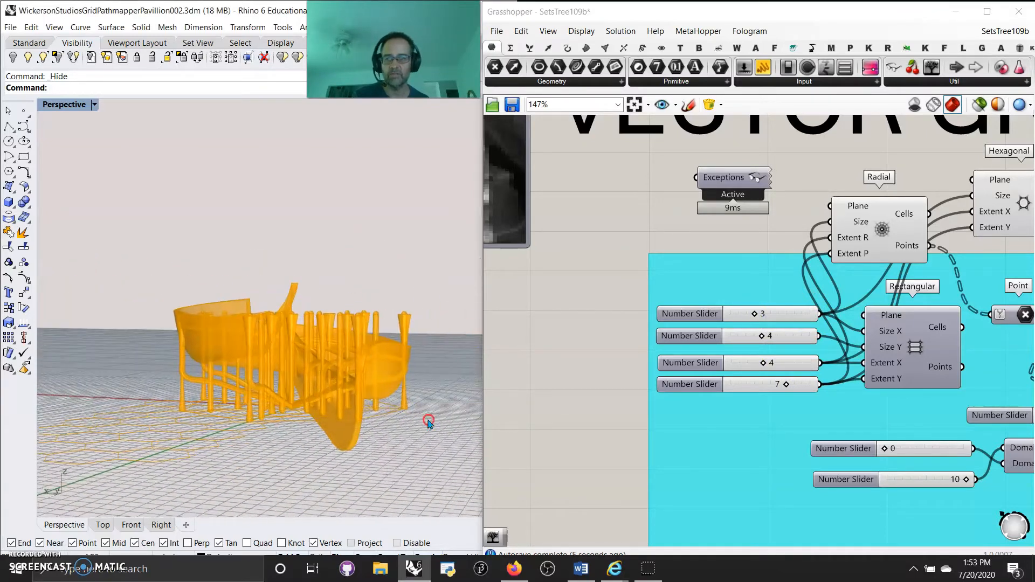
{"action": "left_click", "coordinate": [30, 47]}
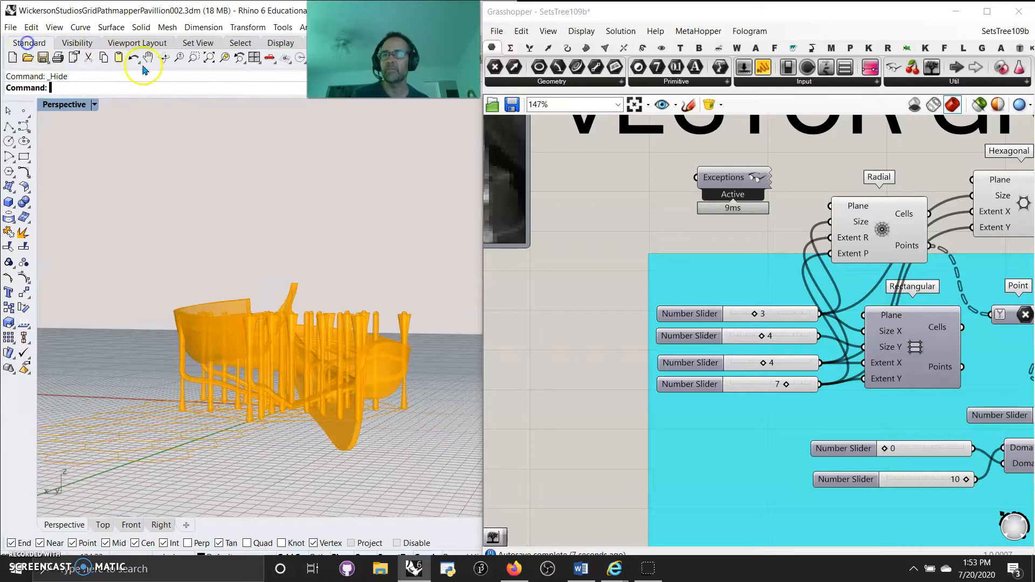
{"action": "left_click", "coordinate": [210, 58]}
{"action": "right_click_drag", "start_coordinate": [291, 329], "coordinate": [363, 373]}
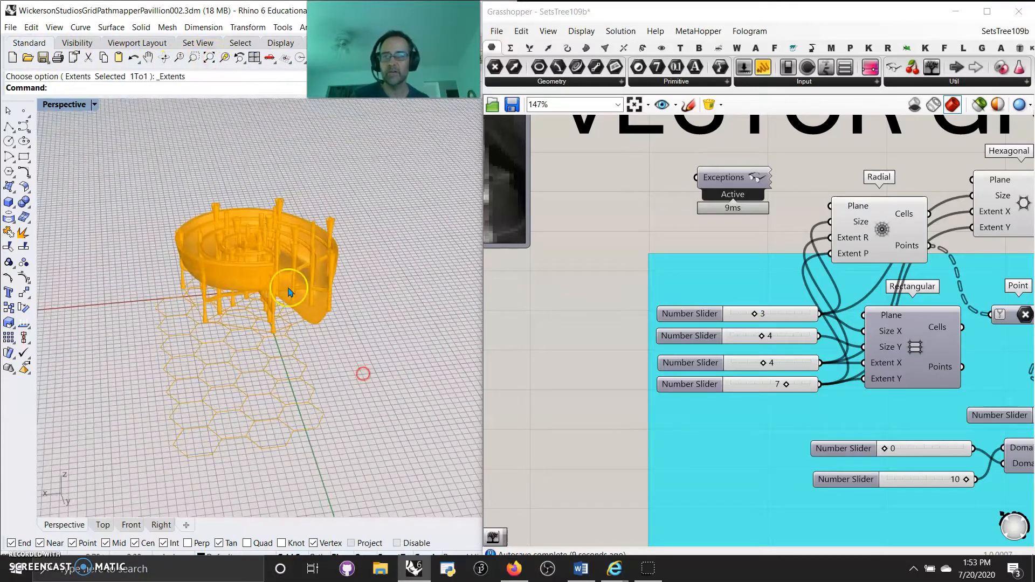
{"action": "scroll", "coordinate": [282, 293], "scroll_direction": "up", "scroll_amount": 8}
{"action": "scroll", "coordinate": [286, 294], "scroll_direction": "down", "scroll_amount": 10}
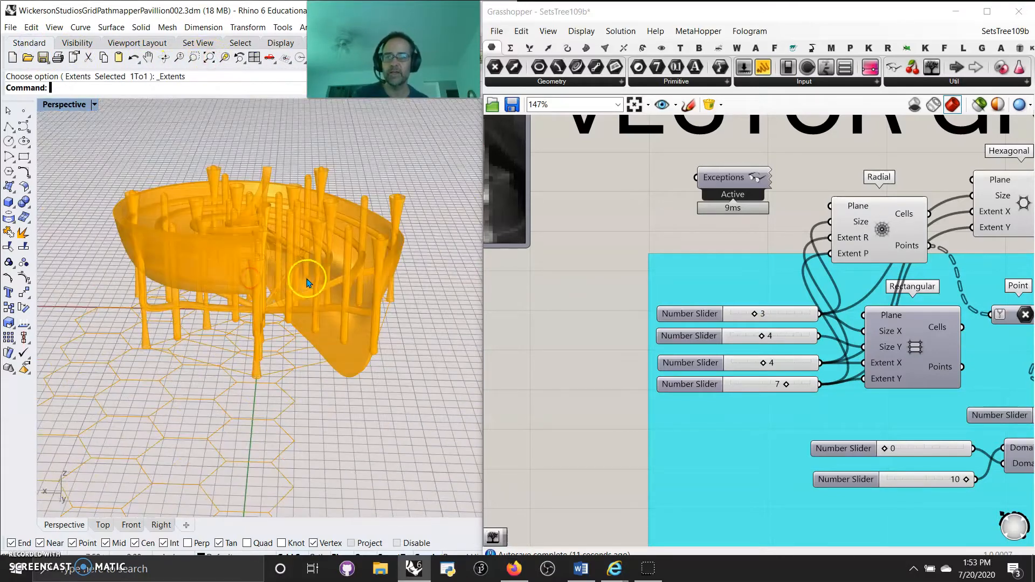
Step: Connect the Hexagonal grid's Points output to the first Point parameter and inspect the pavilion from several sides
{"action": "right_click_drag", "start_coordinate": [910, 198], "coordinate": [540, 268]}
{"action": "left_click_drag", "start_coordinate": [609, 384], "coordinate": [689, 290]}
{"action": "right_click_drag", "start_coordinate": [281, 373], "coordinate": [81, 375]}
{"action": "scroll", "coordinate": [212, 352], "scroll_direction": "down", "scroll_amount": 6}
{"action": "right_click_drag", "start_coordinate": [212, 351], "coordinate": [330, 350]}
Step: Set the Perspective viewport's display mode to Rendered and inspect the hexagonal-grid pavilion
{"action": "left_click", "coordinate": [63, 109]}
{"action": "left_click", "coordinate": [80, 162]}
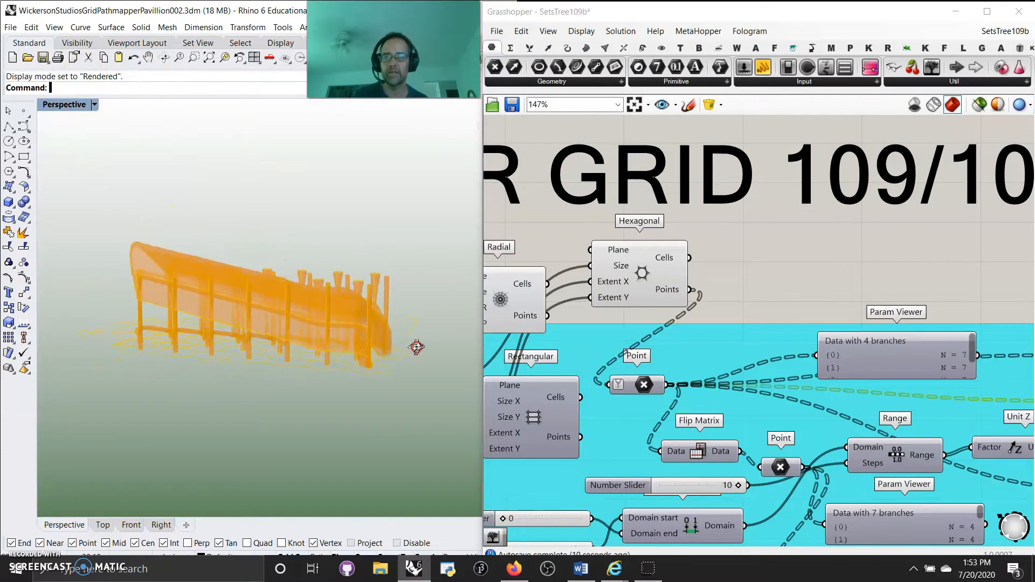
{"action": "right_click_drag", "start_coordinate": [459, 346], "coordinate": [141, 347]}
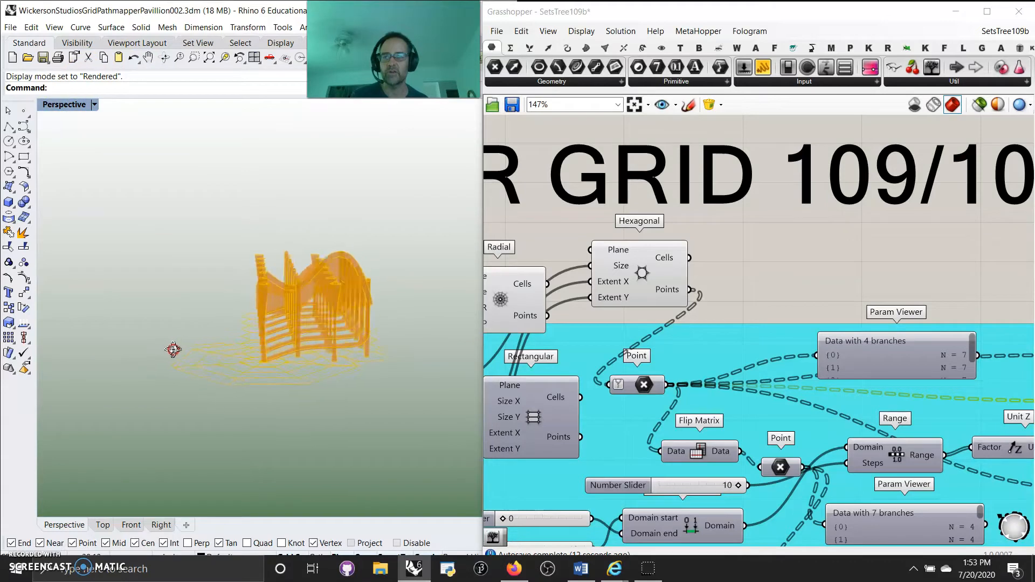
{"action": "scroll", "coordinate": [321, 331], "scroll_direction": "up", "scroll_amount": 5}
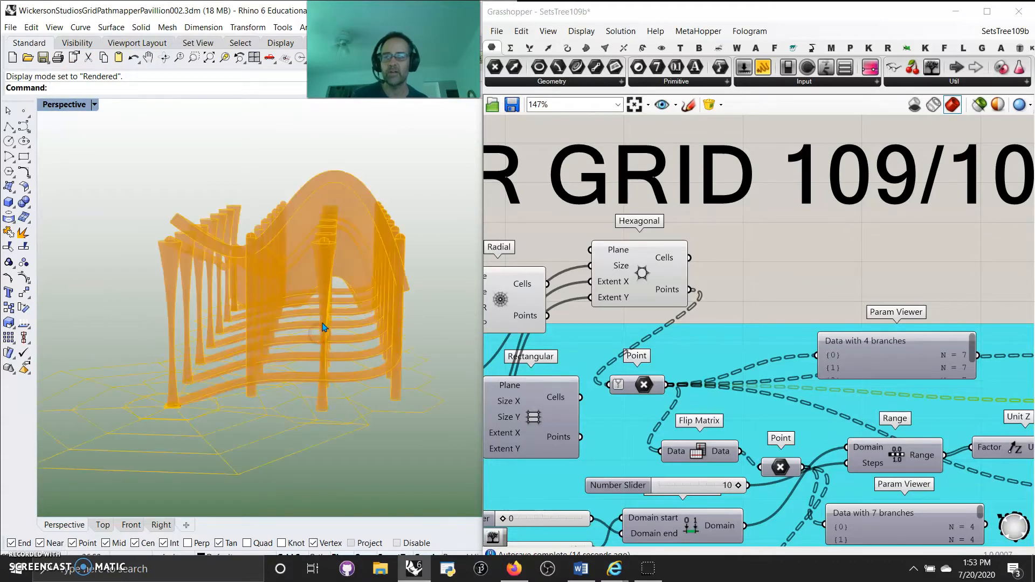
Step: Select the whole definition with the preview limited to selected objects, and inspect the highlighted pavilion from several angles
{"action": "left_click", "coordinate": [980, 102]}
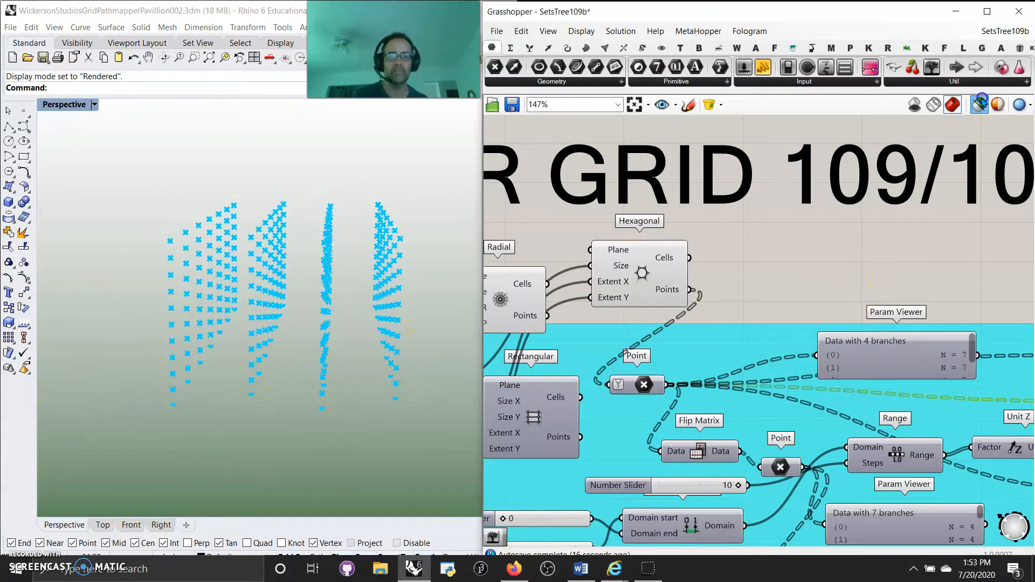
{"action": "left_click", "coordinate": [982, 101]}
{"action": "scroll", "coordinate": [893, 276], "scroll_direction": "down", "scroll_amount": 10}
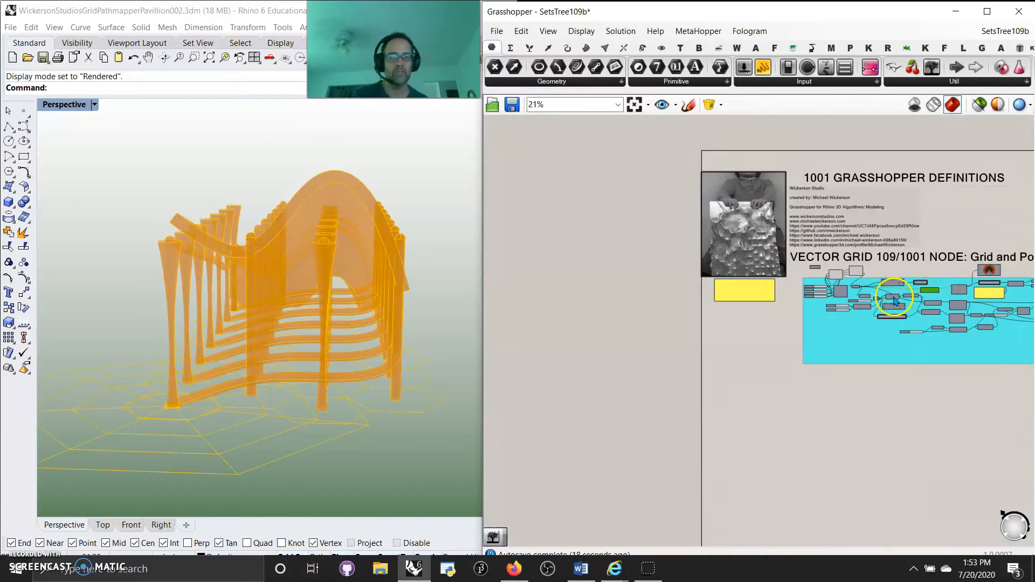
{"action": "left_click_drag", "start_coordinate": [902, 360], "coordinate": [521, 248]}
{"action": "left_click", "coordinate": [975, 105]}
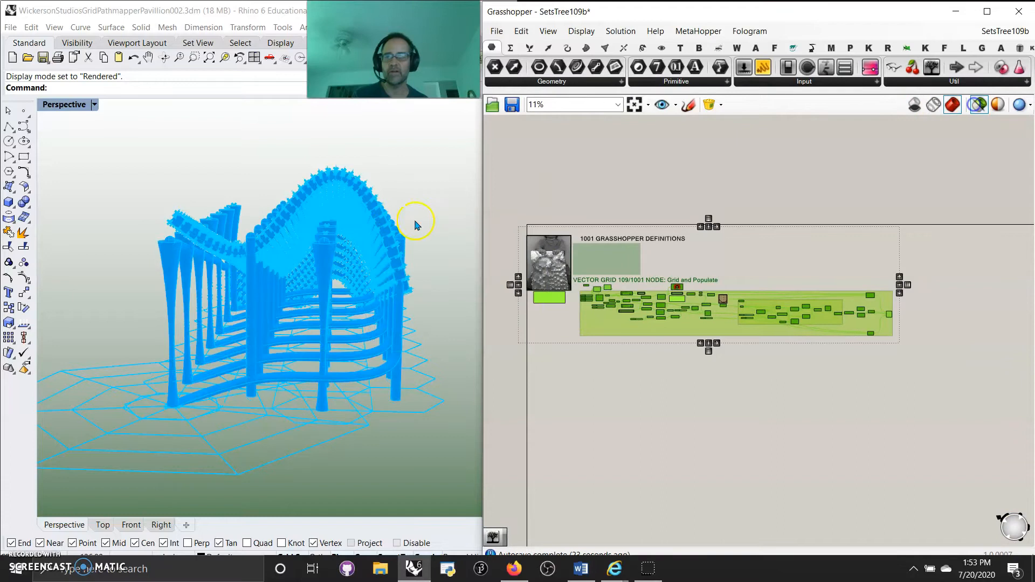
{"action": "right_click_drag", "start_coordinate": [348, 315], "coordinate": [248, 315]}
{"action": "scroll", "coordinate": [261, 349], "scroll_direction": "down", "scroll_amount": 5}
{"action": "right_click_drag", "start_coordinate": [261, 349], "coordinate": [419, 386]}
{"action": "scroll", "coordinate": [356, 322], "scroll_direction": "up", "scroll_amount": 3}
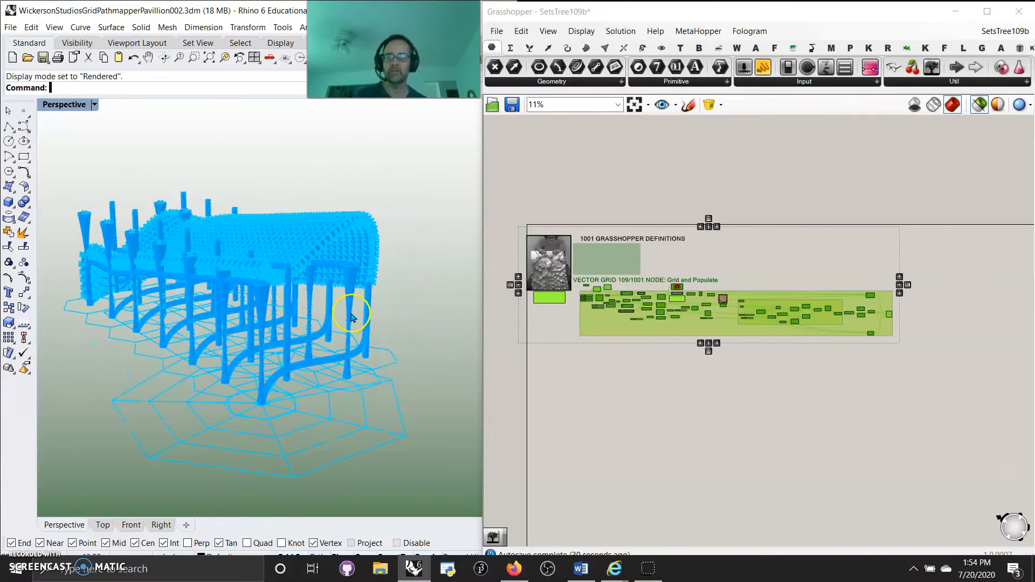
Step: Examine the Path Mapper and Split Tree mask, isolate the Split Tree's geometry, and restore the full preview
{"action": "scroll", "coordinate": [780, 427], "scroll_direction": "up", "scroll_amount": 5}
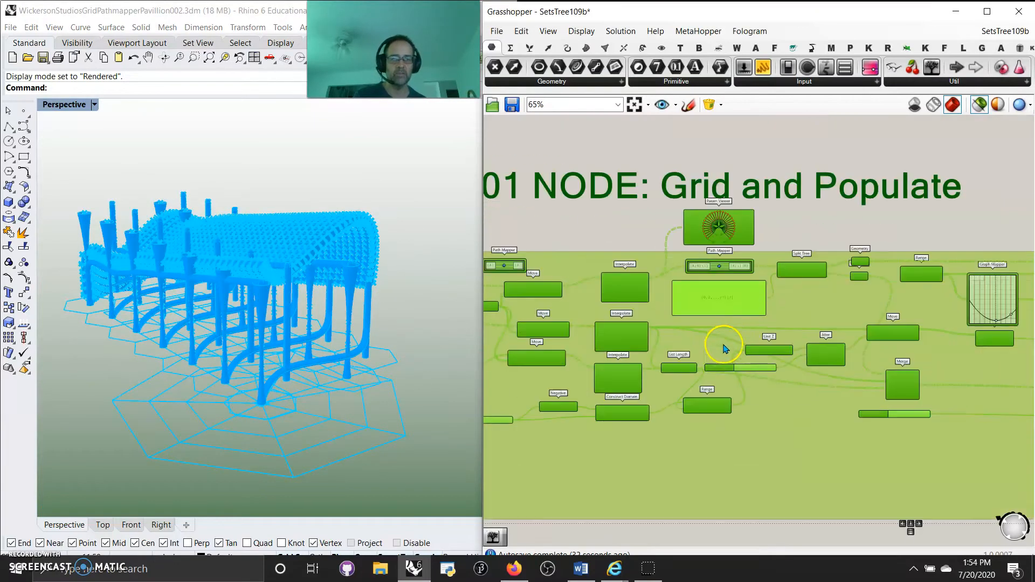
{"action": "scroll", "coordinate": [707, 334], "scroll_direction": "up", "scroll_amount": 6}
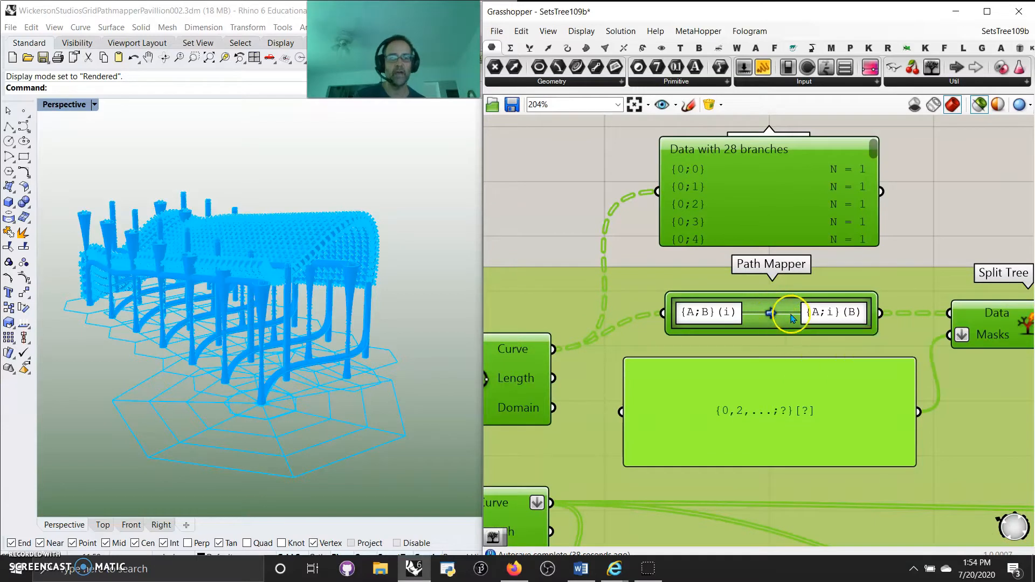
{"action": "right_click_drag", "start_coordinate": [782, 361], "coordinate": [663, 291]}
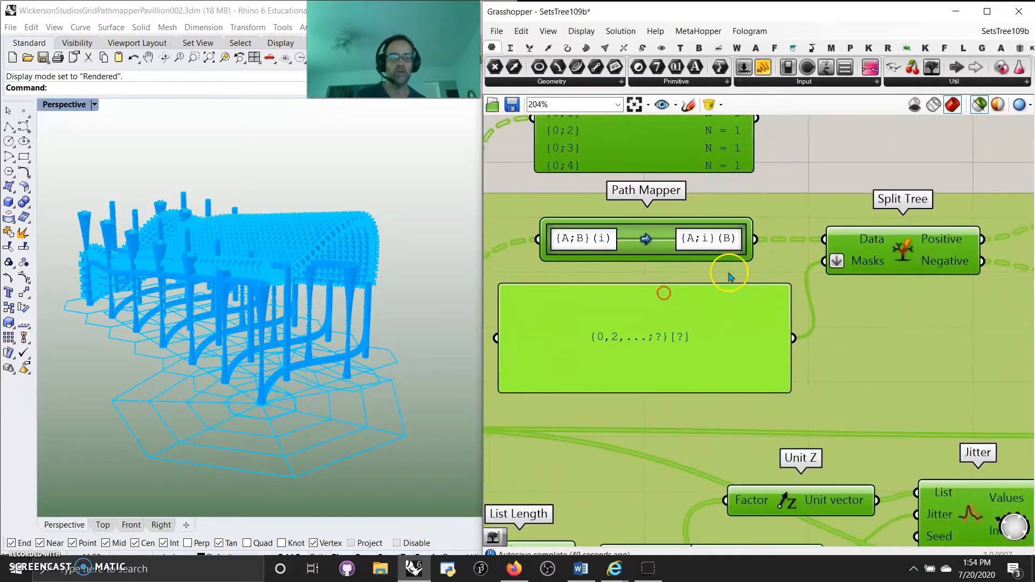
{"action": "left_click", "coordinate": [902, 246]}
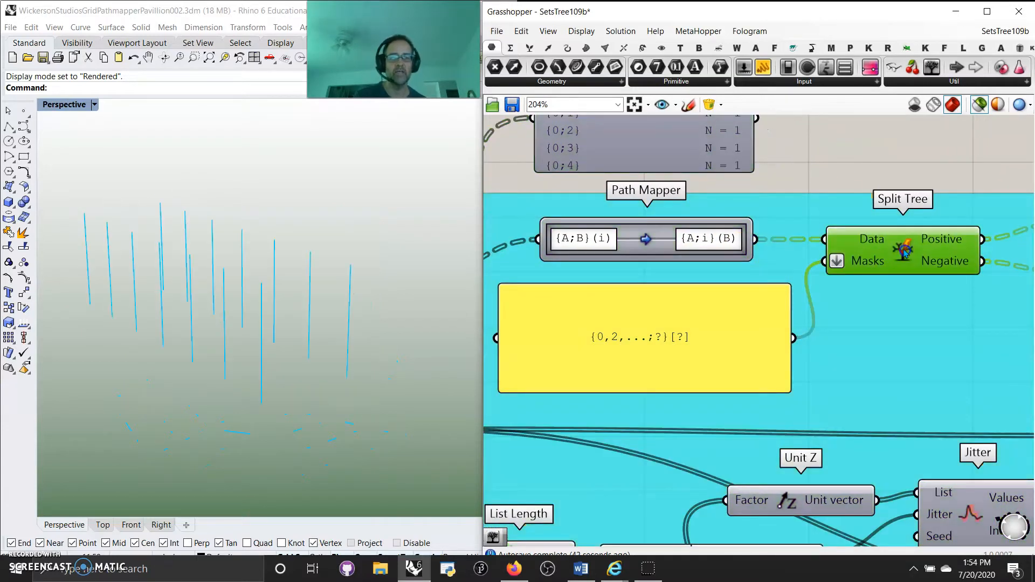
{"action": "left_click", "coordinate": [980, 104]}
{"action": "right_click_drag", "start_coordinate": [431, 345], "coordinate": [414, 322]}
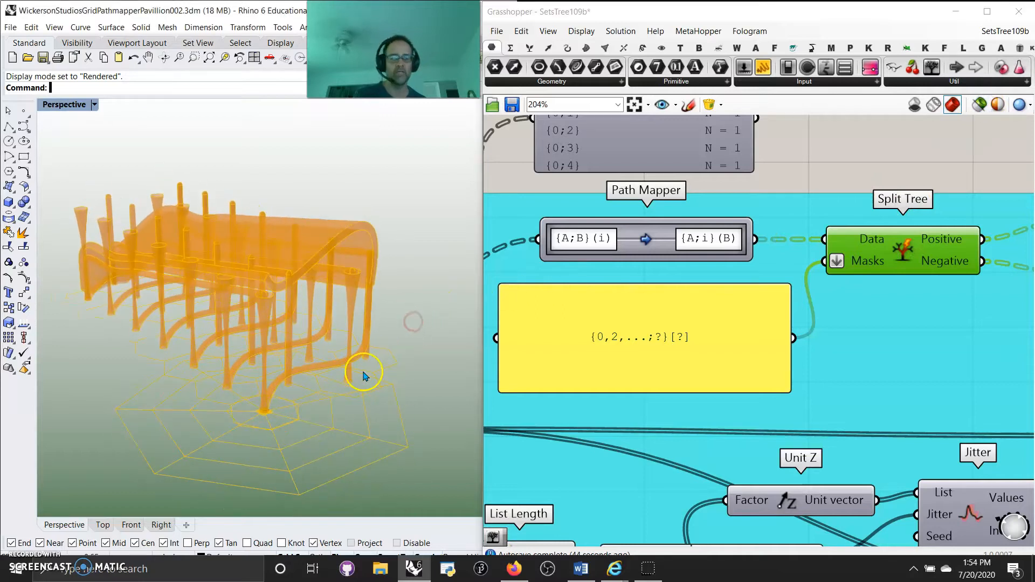
Step: Bake the geometry of the last component at the far end of the definition onto Layer 05
{"action": "scroll", "coordinate": [758, 386], "scroll_direction": "down", "scroll_amount": 5}
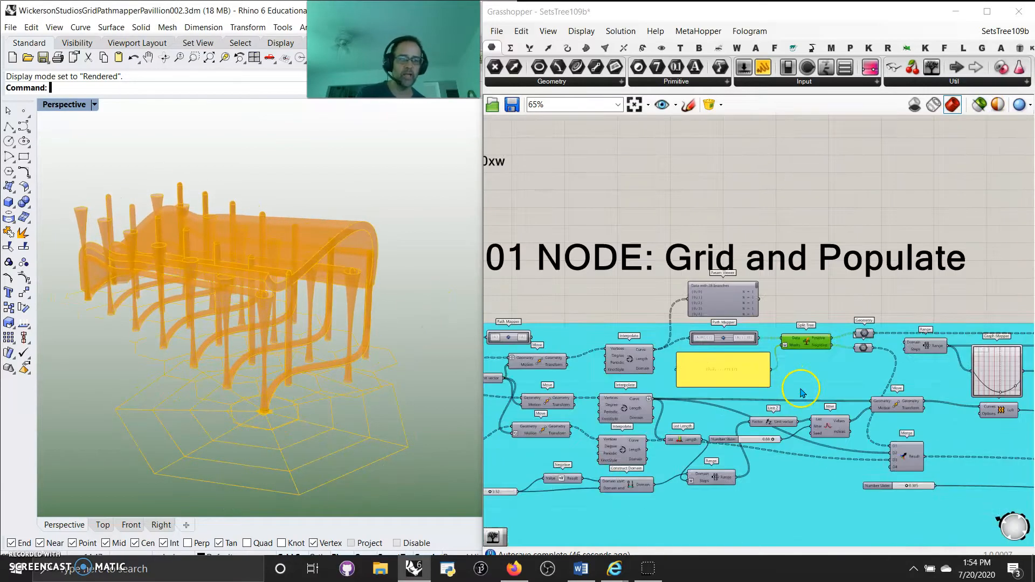
{"action": "right_click_drag", "start_coordinate": [846, 398], "coordinate": [717, 363]}
{"action": "scroll", "coordinate": [716, 360], "scroll_direction": "down", "scroll_amount": 5}
{"action": "right_click_drag", "start_coordinate": [809, 387], "coordinate": [679, 372]}
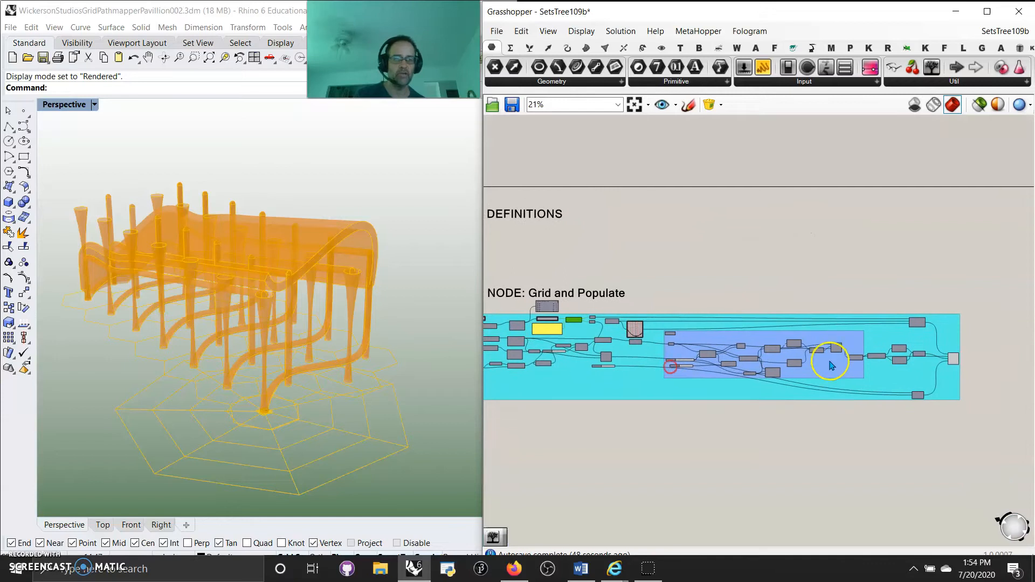
{"action": "right_click_drag", "start_coordinate": [843, 363], "coordinate": [784, 367]}
{"action": "left_click", "coordinate": [898, 366]}
{"action": "right_click_drag", "start_coordinate": [323, 372], "coordinate": [247, 386]}
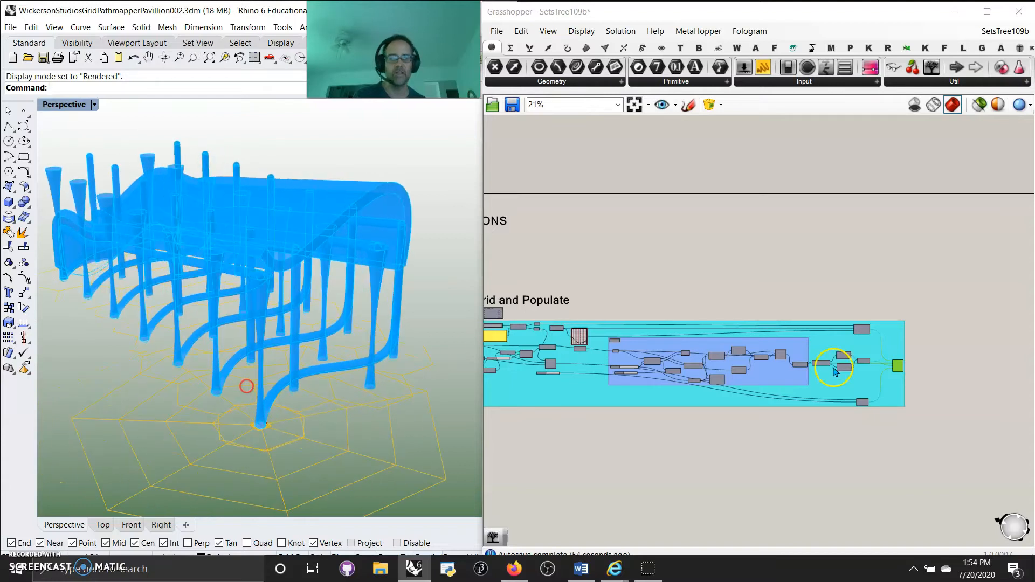
{"action": "right_click", "coordinate": [899, 366]}
{"action": "left_click", "coordinate": [908, 418]}
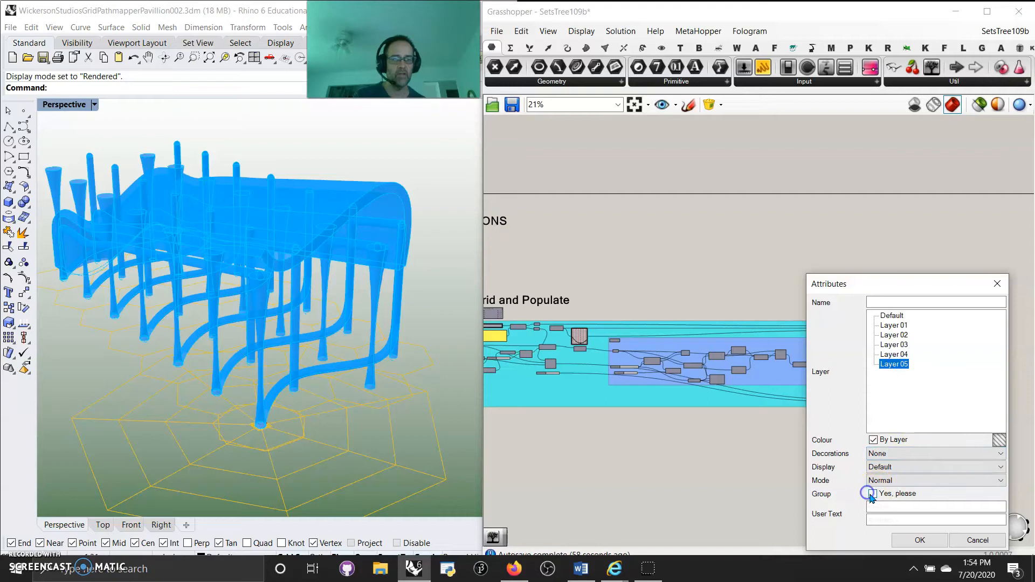
{"action": "left_click", "coordinate": [909, 540]}
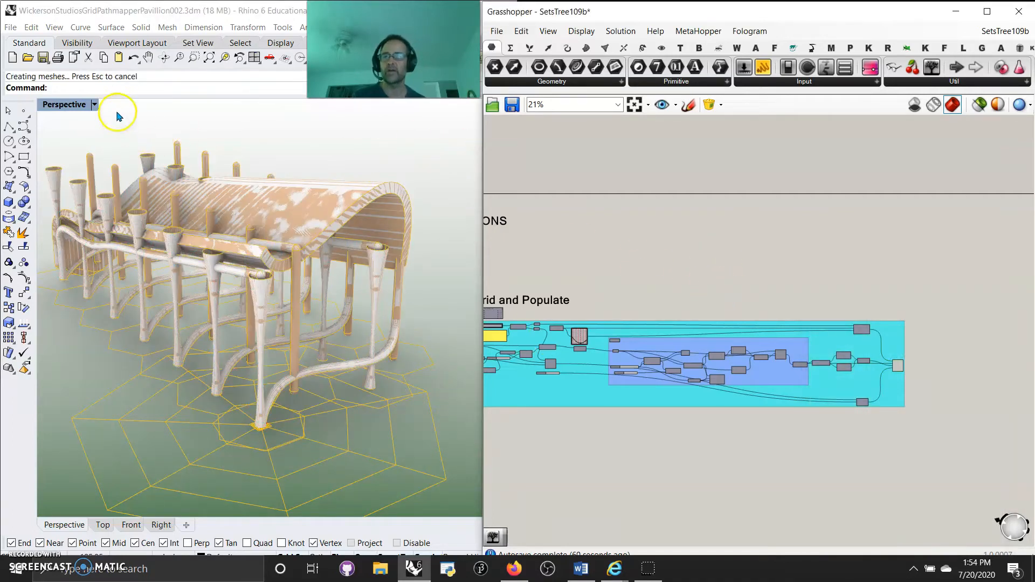
Step: Apply an environment map analysis (EMap) to the baked pavilion and start the Turntable rotation of the Perspective view
{"action": "left_click", "coordinate": [100, 91]}
{"action": "type", "text": "EMap"}
{"action": "key", "text": "Return"}
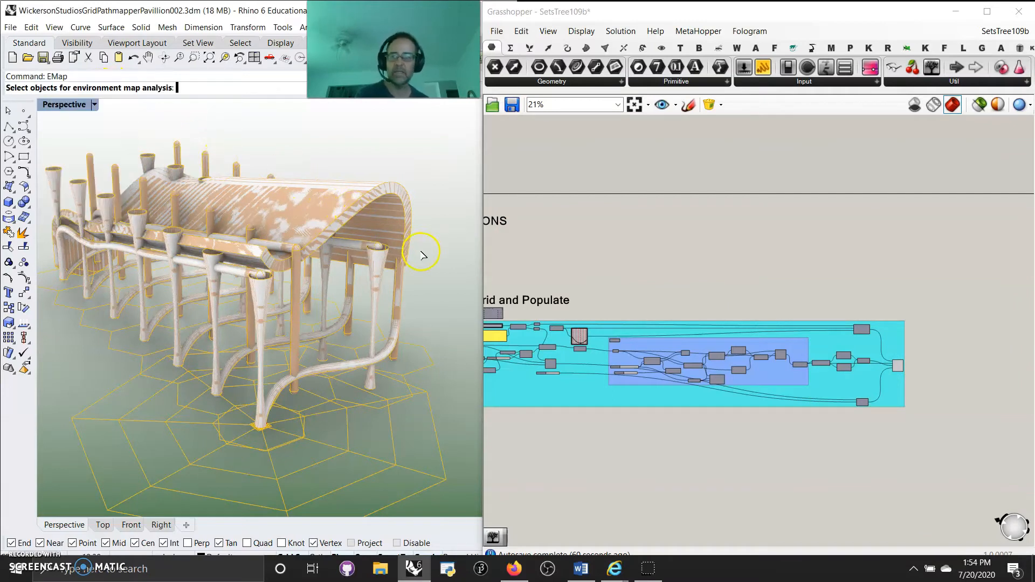
{"action": "left_click", "coordinate": [164, 262]}
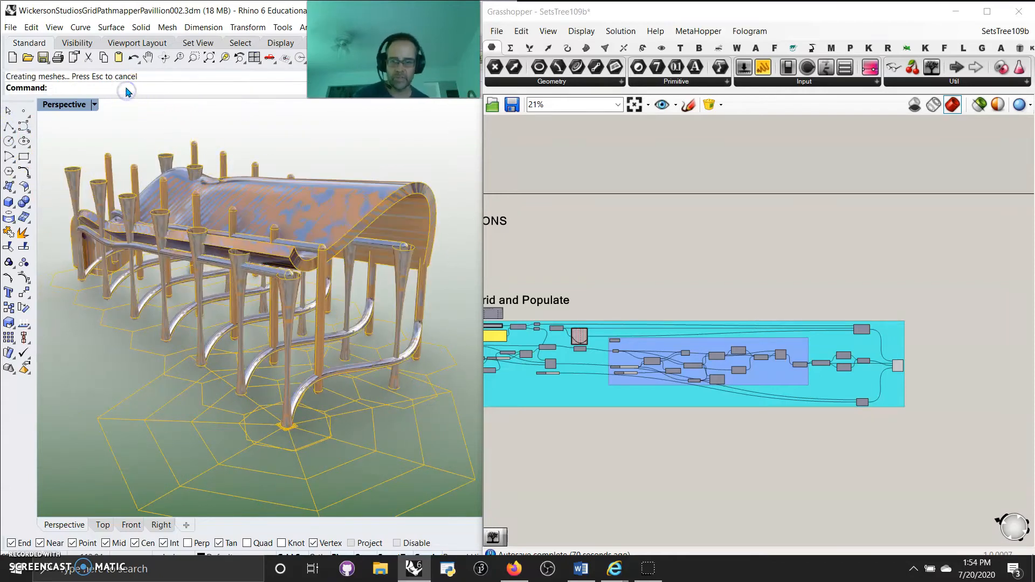
{"action": "key", "text": "Return"}
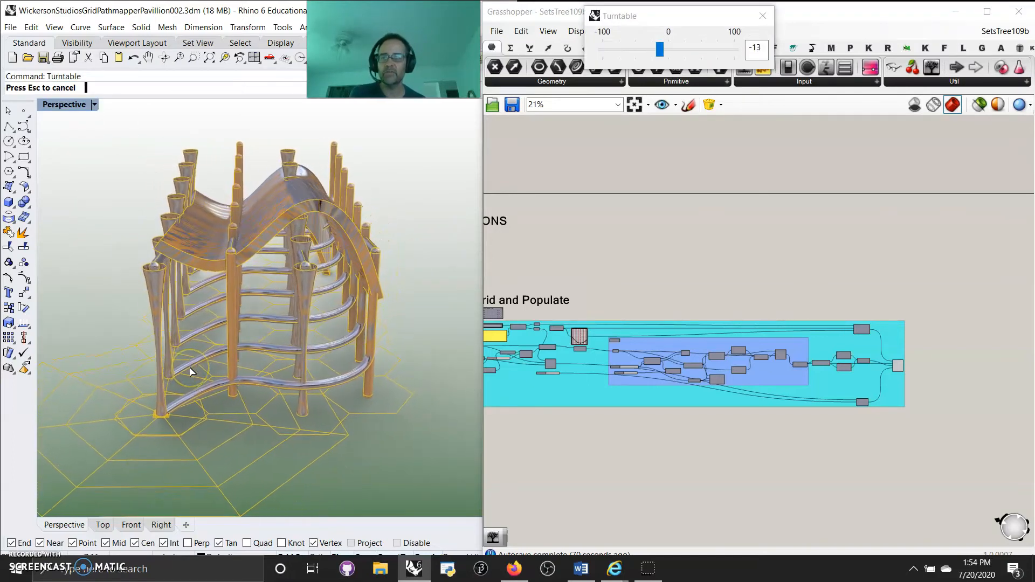
Step: Save a copy of the Grasshopper definition as SetsTree109c in the 1001GrasshopperDefinitions folder
{"action": "left_click", "coordinate": [497, 31]}
{"action": "left_click", "coordinate": [530, 119]}
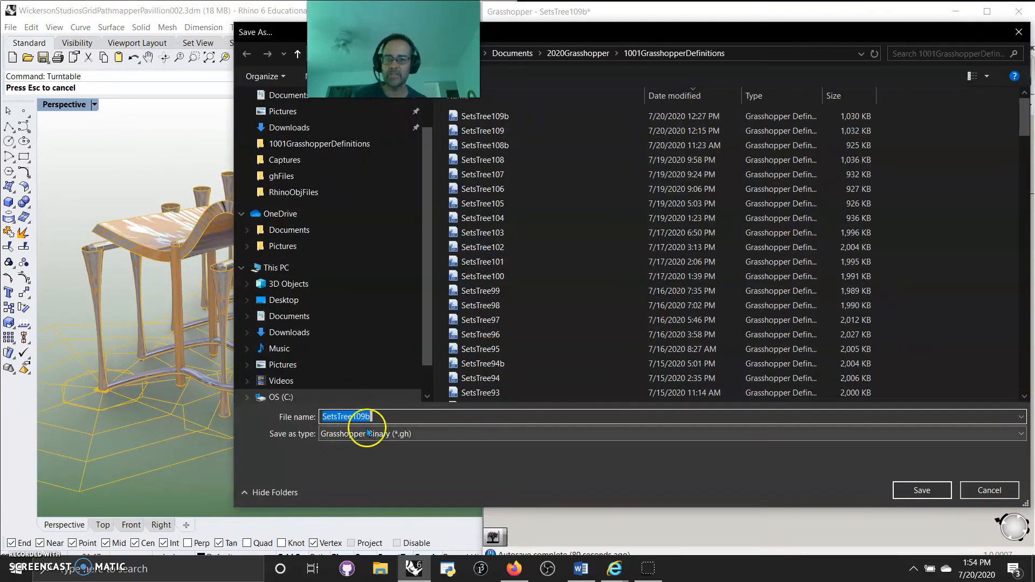
{"action": "key", "text": "BackSpace"}
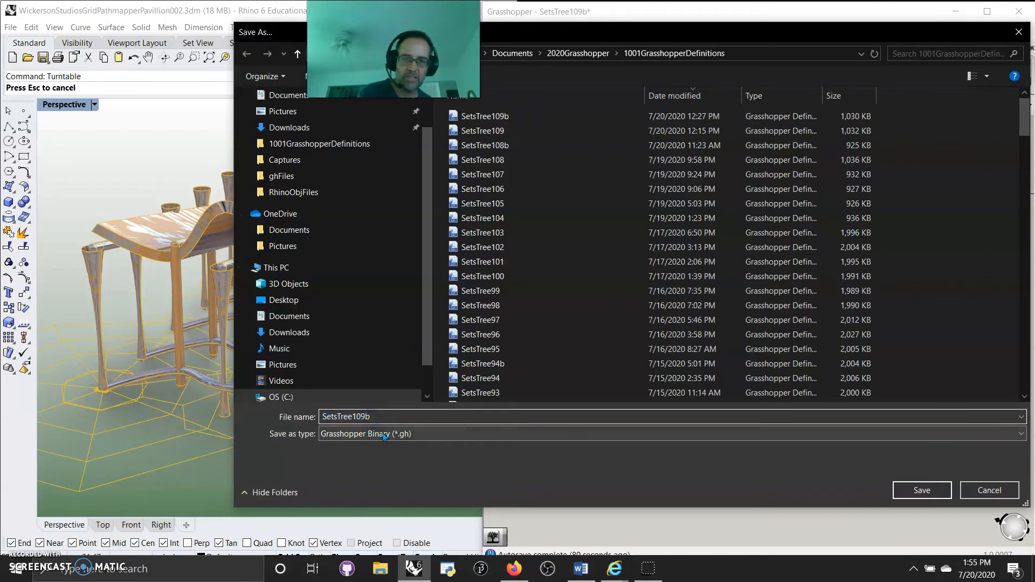
{"action": "type", "text": "c"}
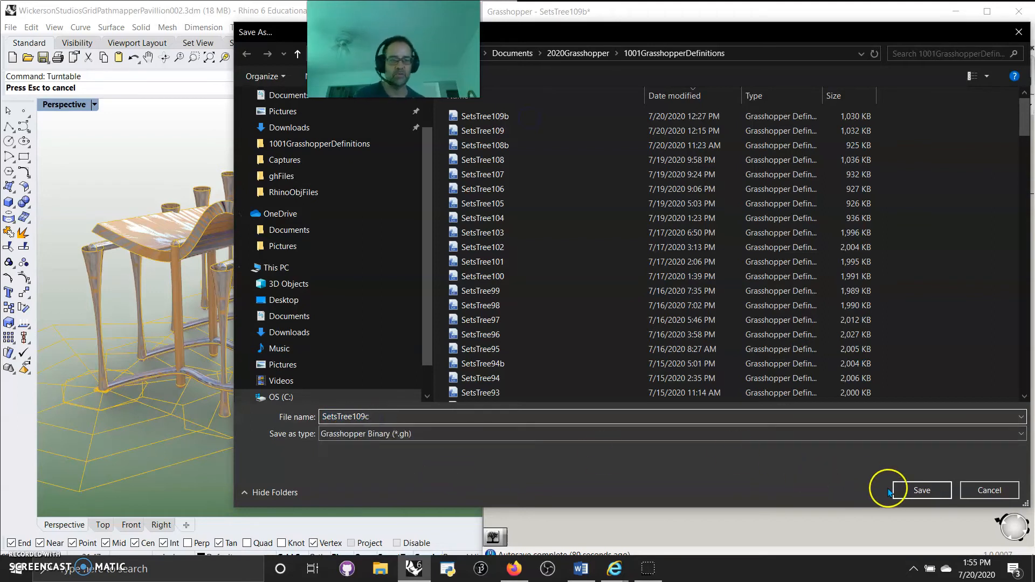
{"action": "left_click", "coordinate": [923, 491]}
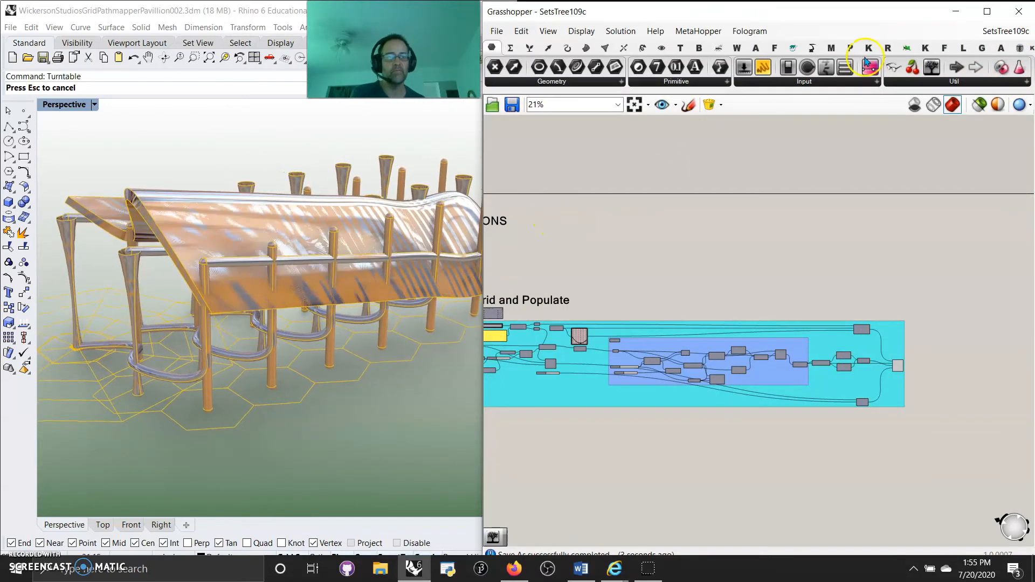
Step: Minimize the Grasshopper window and widen the Rhino window across the screen to view the rotating pavilion
{"action": "left_click", "coordinate": [956, 11]}
{"action": "left_click_drag", "start_coordinate": [520, 317], "coordinate": [1033, 318]}
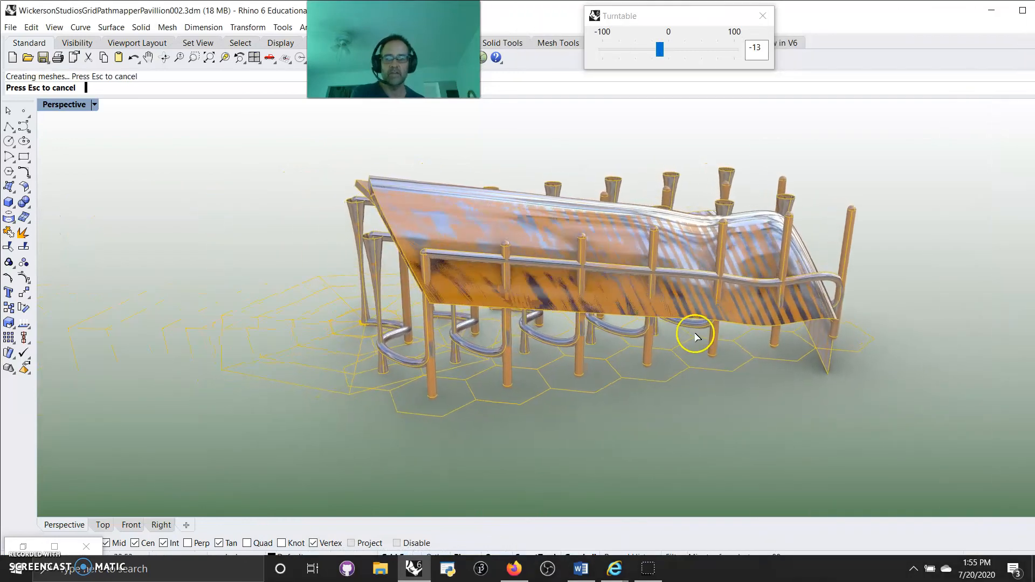